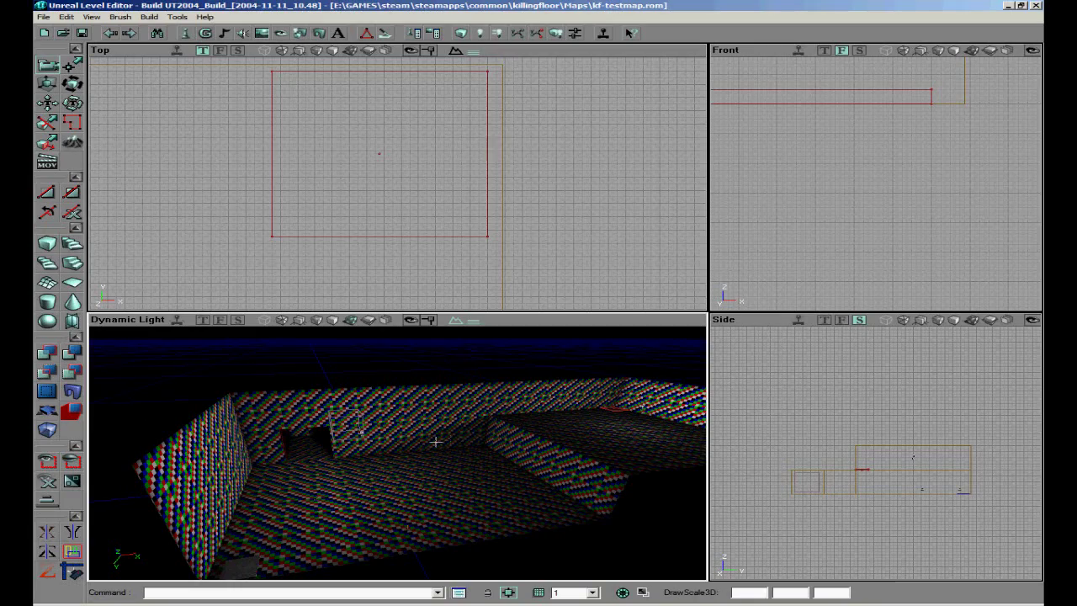
# Step: Pick the KFTeleporter class under NavigationPoint, SmallNavigationPoint, Teleporter in the actor class browser
pyautogui.rightClick(434, 441)
pyautogui.moveTo(399, 450); pyautogui.dragTo(398, 461, button='right')
pyautogui.moveTo(399, 461)
pyautogui.mouseDown()
pyautogui.moveTo(396, 447)
pyautogui.moveTo(360, 434)
pyautogui.moveTo(396, 452)
pyautogui.mouseUp()
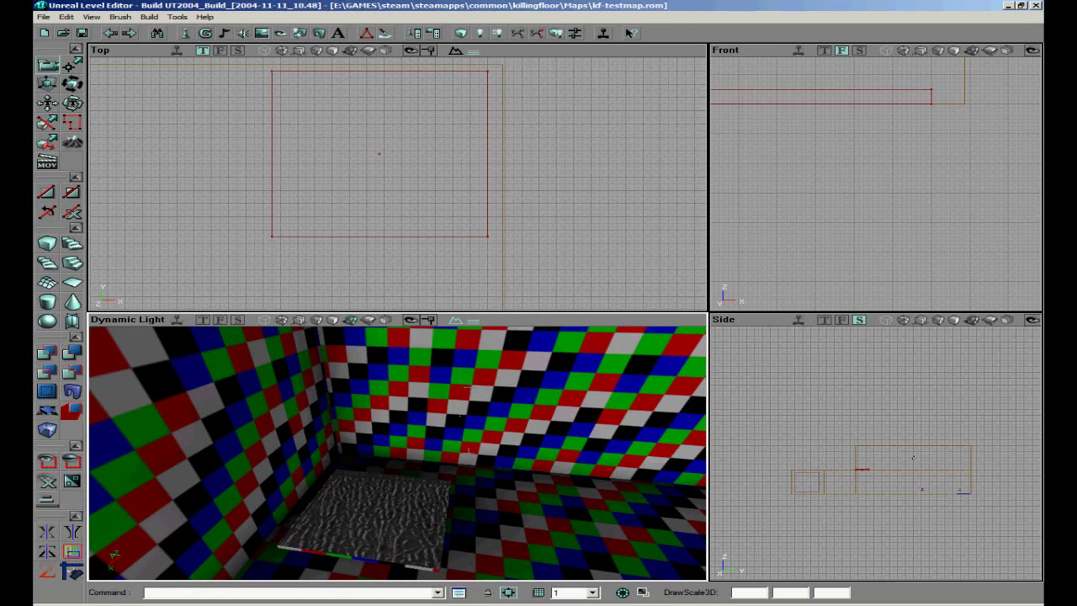
pyautogui.click(184, 33)
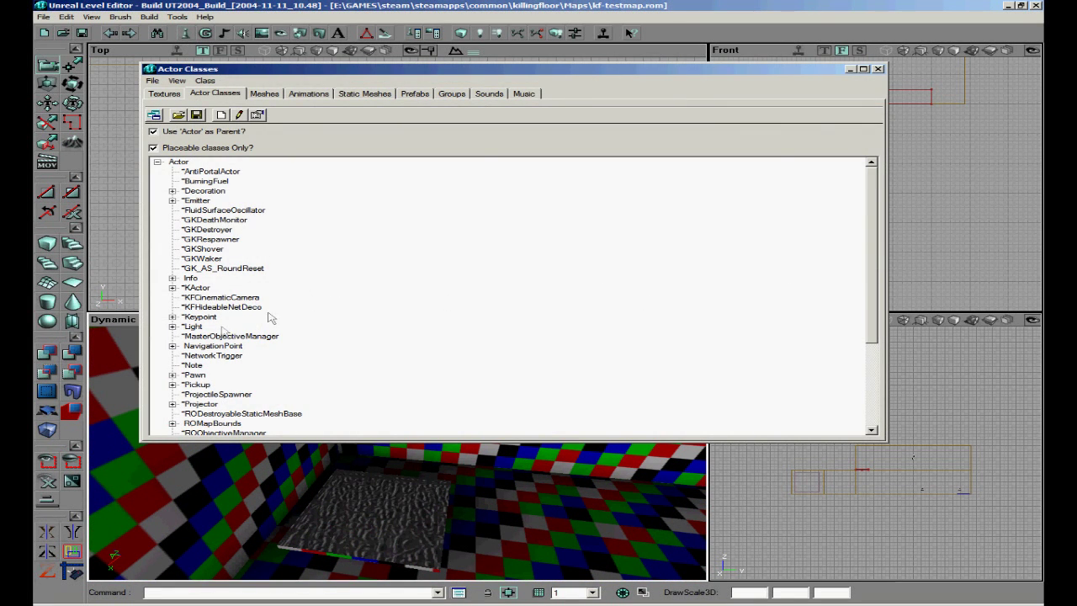
pyautogui.scroll(-1, 223, 337)
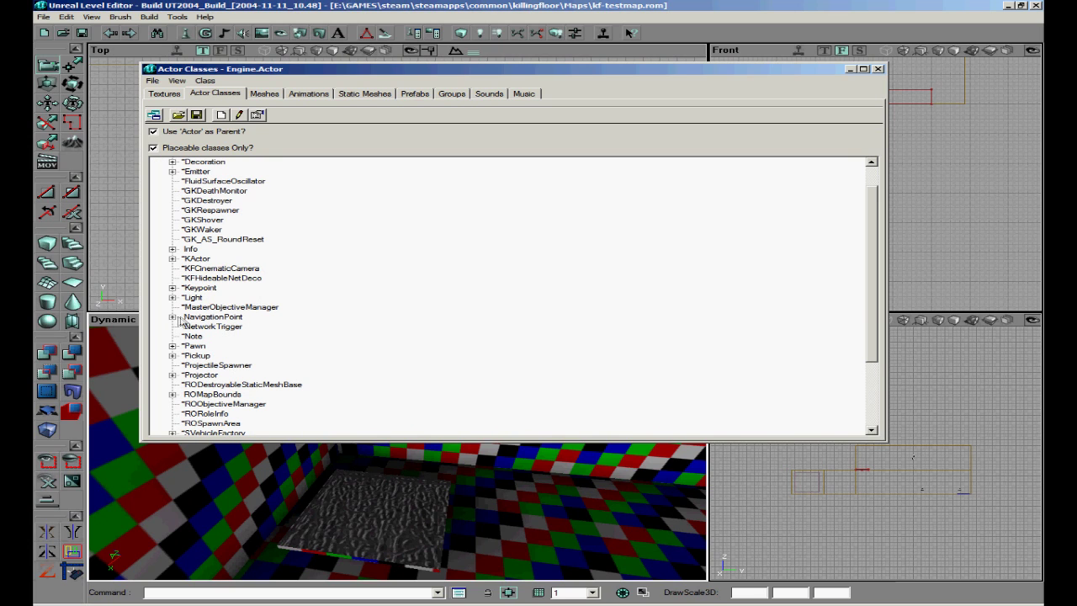
pyautogui.click(171, 318)
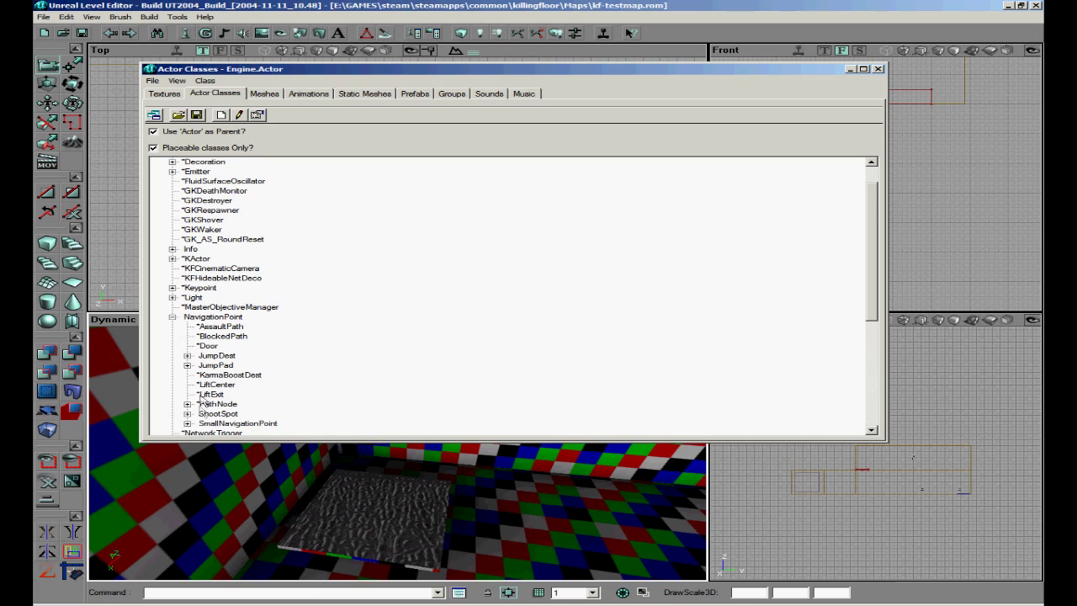
pyautogui.click(187, 423)
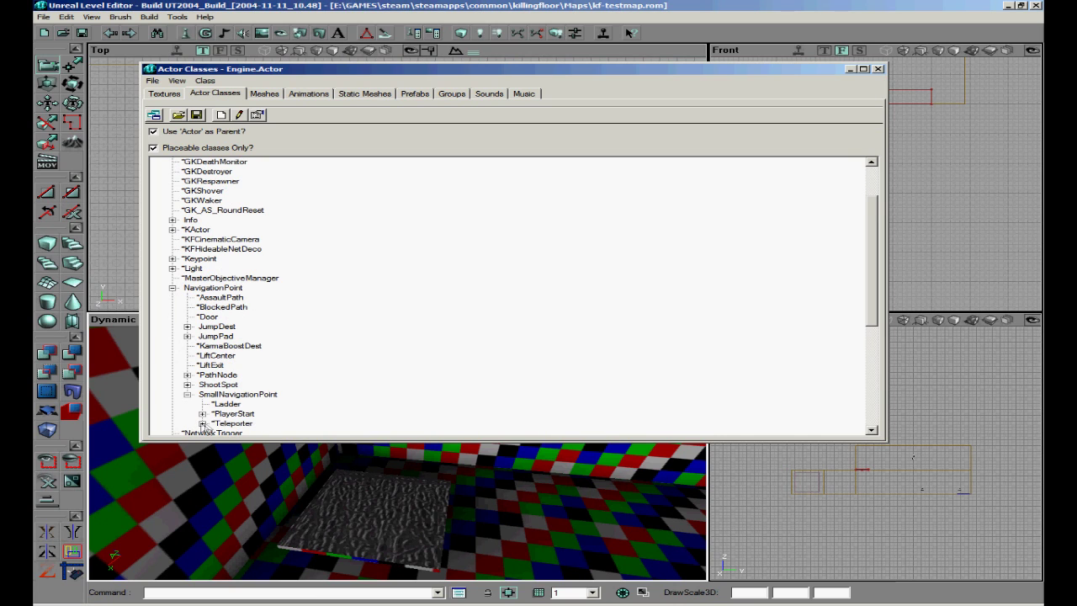
pyautogui.click(202, 423)
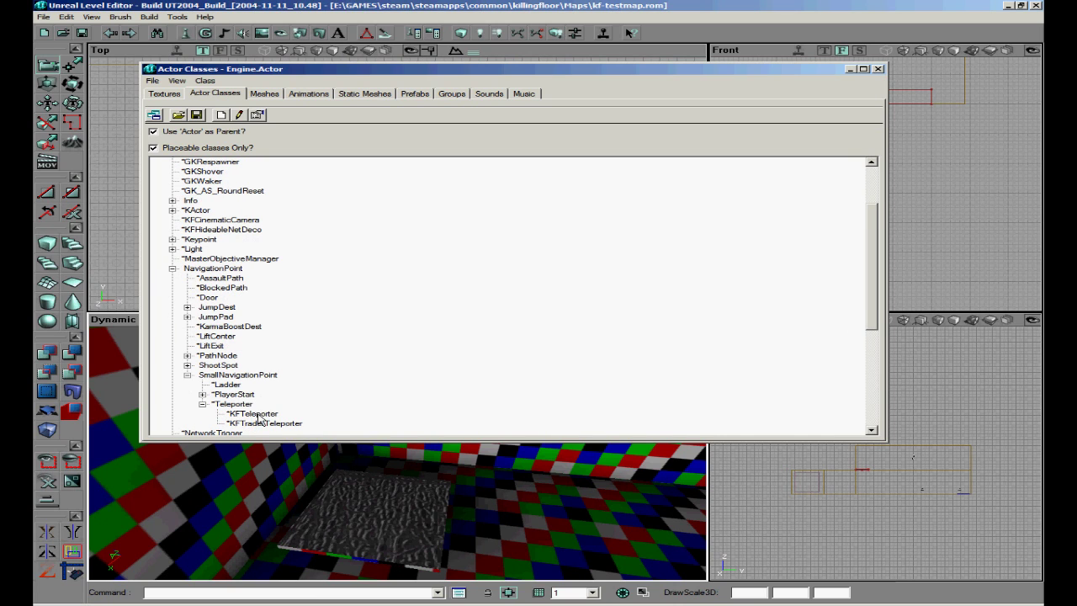
# Step: Add a KFTeleporter actor on the textured floor pad in the room's corner and close the class browser
pyautogui.click(373, 508)
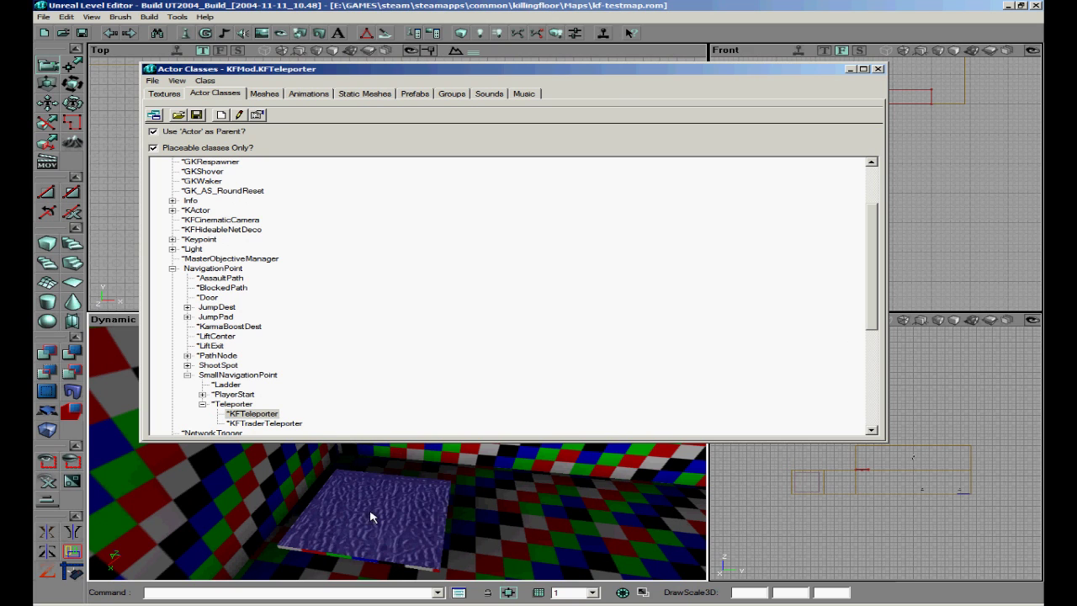
pyautogui.rightClick(374, 508)
pyautogui.click(436, 372)
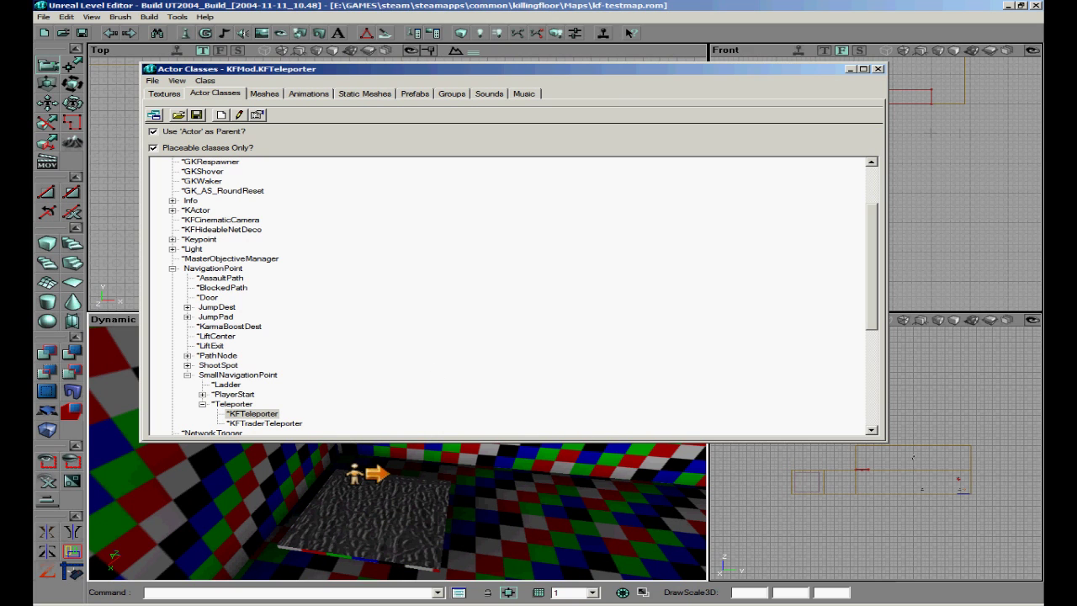
pyautogui.click(878, 69)
# Step: Show actor radii in the Top viewport and shift the teleporter closer to the pad's centre
pyautogui.moveTo(396, 155)
pyautogui.mouseDown()
pyautogui.moveTo(407, 123)
pyautogui.moveTo(478, 156)
pyautogui.moveTo(555, 85)
pyautogui.moveTo(687, 96)
pyautogui.mouseUp()
pyautogui.moveTo(330, 200); pyautogui.dragTo(390, 192)
pyautogui.click(389, 206)
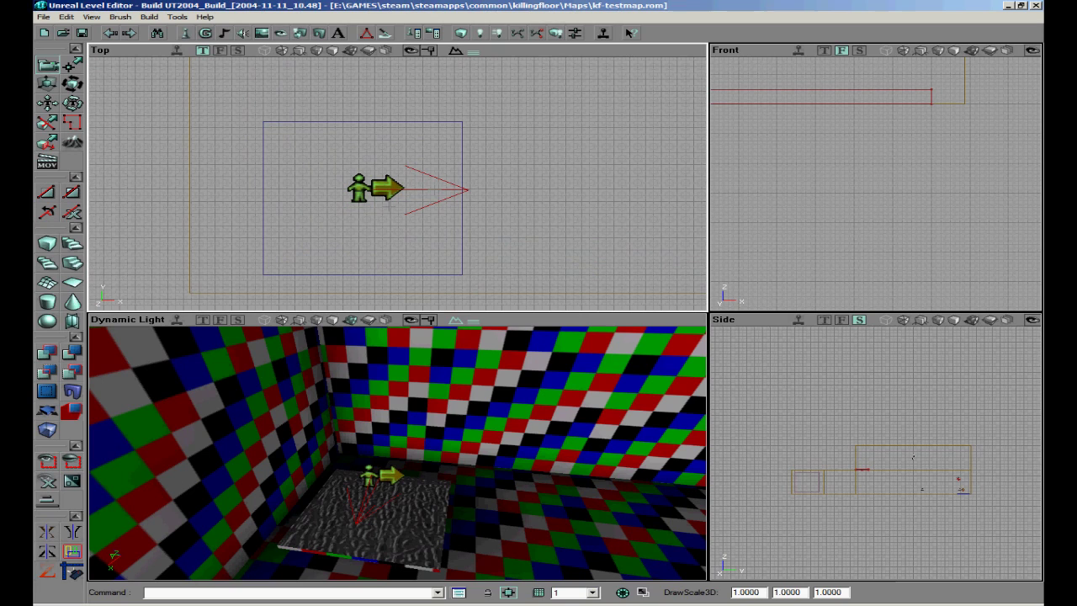
pyautogui.rightClick(517, 51)
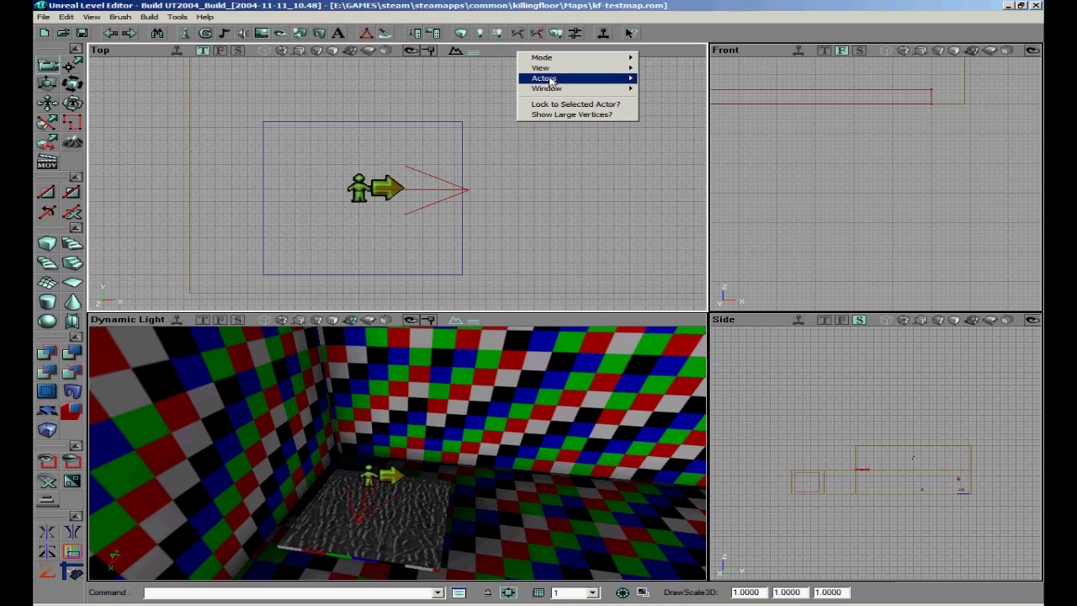
pyautogui.moveTo(550, 81)
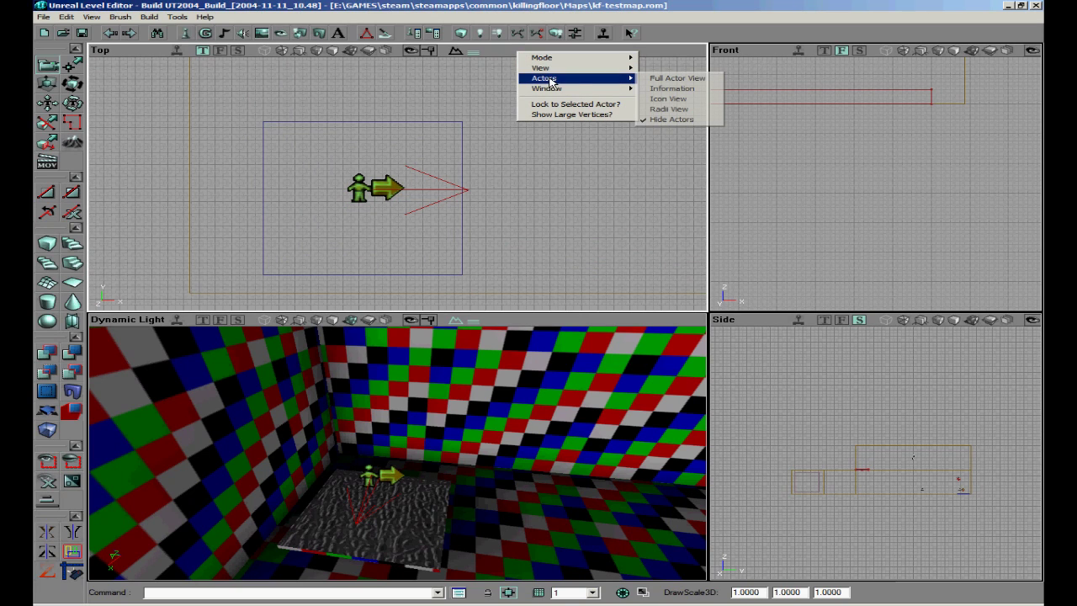
pyautogui.click(685, 111)
pyautogui.keyDown('ctrl'); pyautogui.moveTo(364, 184); pyautogui.dragTo(353, 187); pyautogui.keyUp('ctrl')
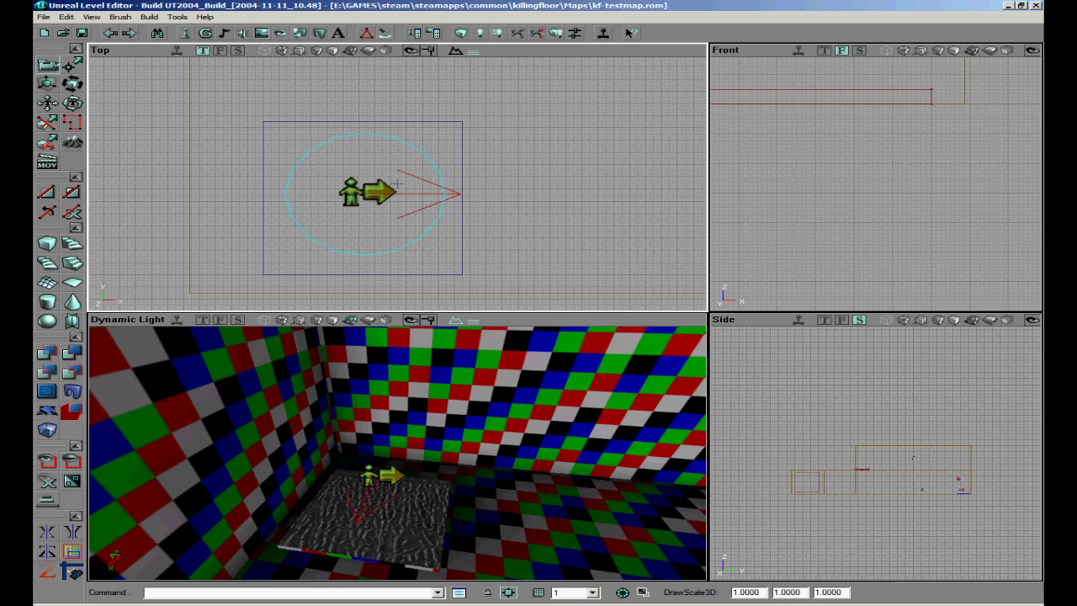
# Step: Set the teleporter's CollisionRadius to 60 in its collision properties and close them
pyautogui.rightClick(354, 187)
pyautogui.click(383, 192)
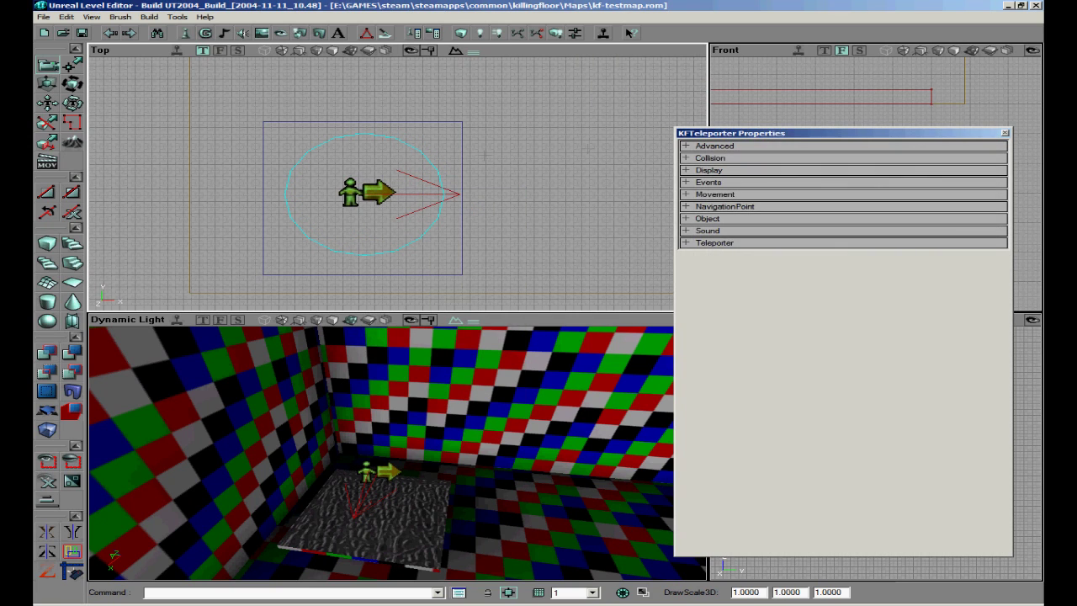
pyautogui.click(709, 158)
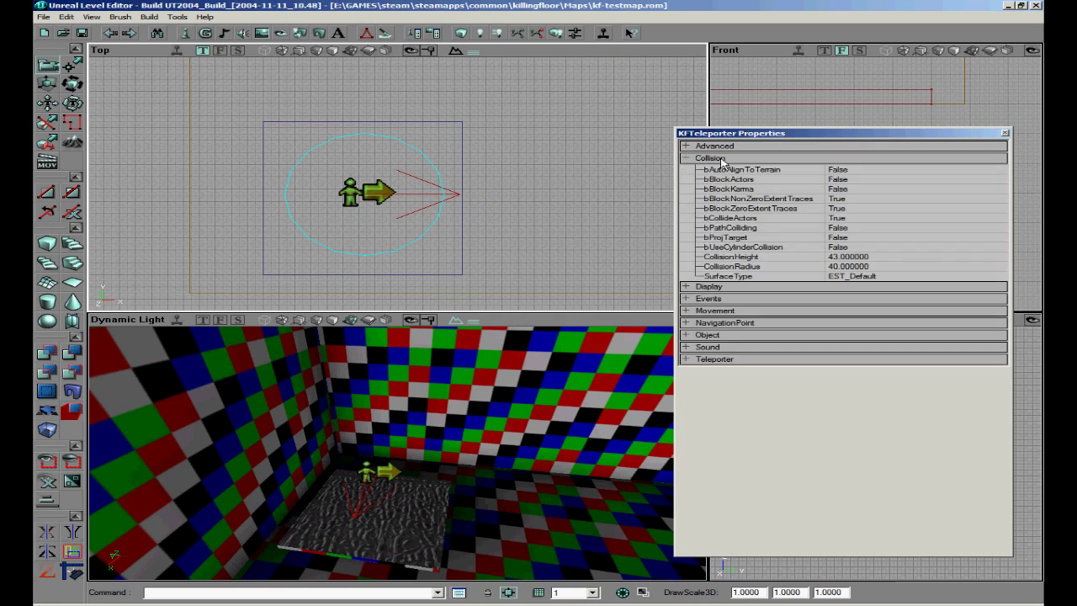
pyautogui.click(853, 266)
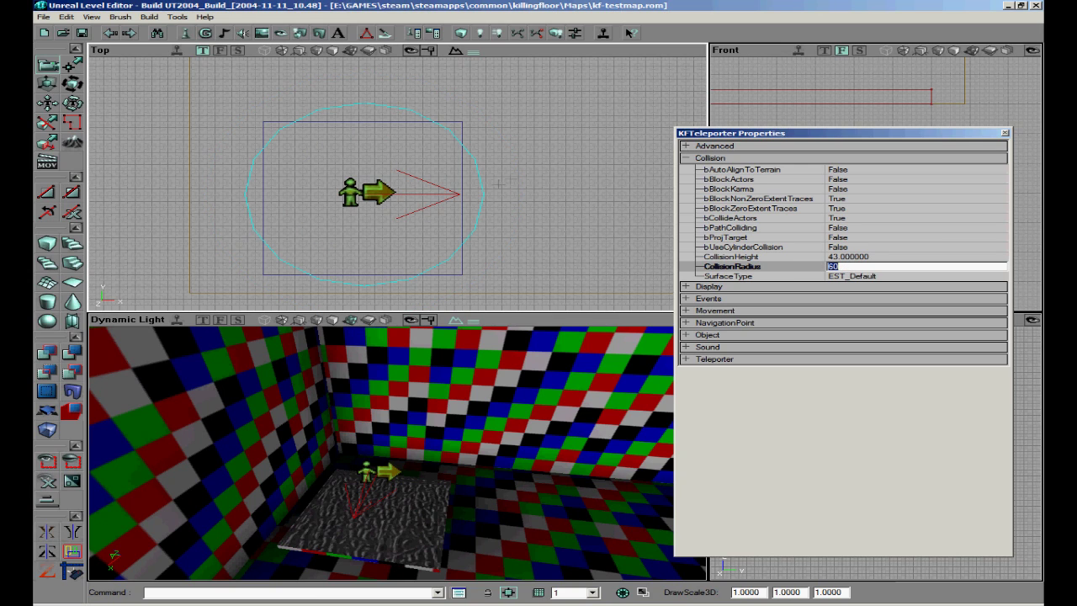
pyautogui.click(1006, 134)
# Step: Duplicate the teleporter and move the copy onto the second pad in the opposite corner of the map
pyautogui.moveTo(397, 454)
pyautogui.mouseDown()
pyautogui.moveTo(398, 442)
pyautogui.moveTo(397, 459)
pyautogui.mouseUp()
pyautogui.scroll(-5, 432, 177)
pyautogui.scroll(4, 431, 178)
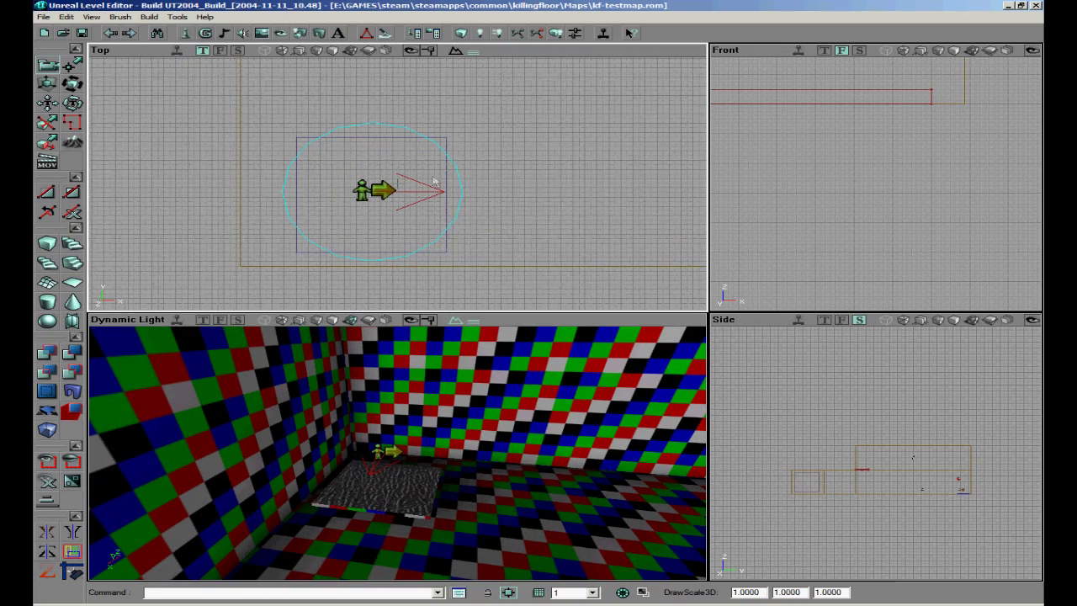
pyautogui.rightClick(432, 177)
pyautogui.click(428, 162)
pyautogui.scroll(-4, 428, 162)
pyautogui.keyDown('shift'); pyautogui.moveTo(424, 180); pyautogui.dragTo(691, 76); pyautogui.keyUp('shift')
pyautogui.moveTo(376, 224)
pyautogui.keyDown('shift'); pyautogui.mouseDown()
pyautogui.moveTo(422, 175)
pyautogui.moveTo(398, 183)
pyautogui.mouseUp(); pyautogui.keyUp('shift')
pyautogui.moveTo(399, 448)
pyautogui.mouseDown()
pyautogui.moveTo(398, 471)
pyautogui.moveTo(392, 437)
pyautogui.moveTo(415, 520)
pyautogui.mouseUp()
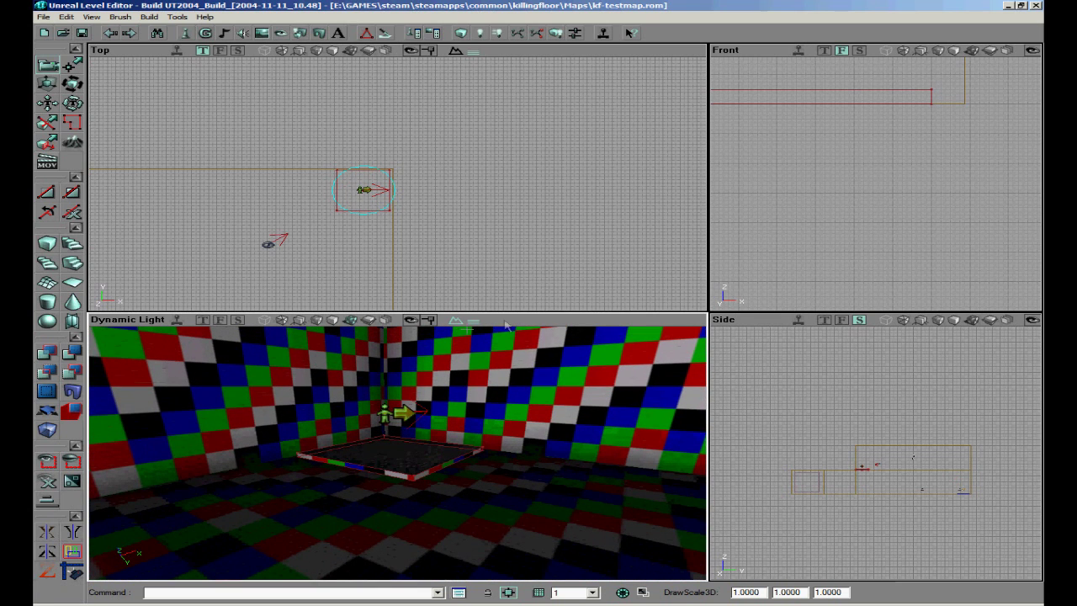
# Step: Turn on Radii View for actors in the Dynamic Light viewport
pyautogui.rightClick(521, 322)
pyautogui.moveTo(559, 345)
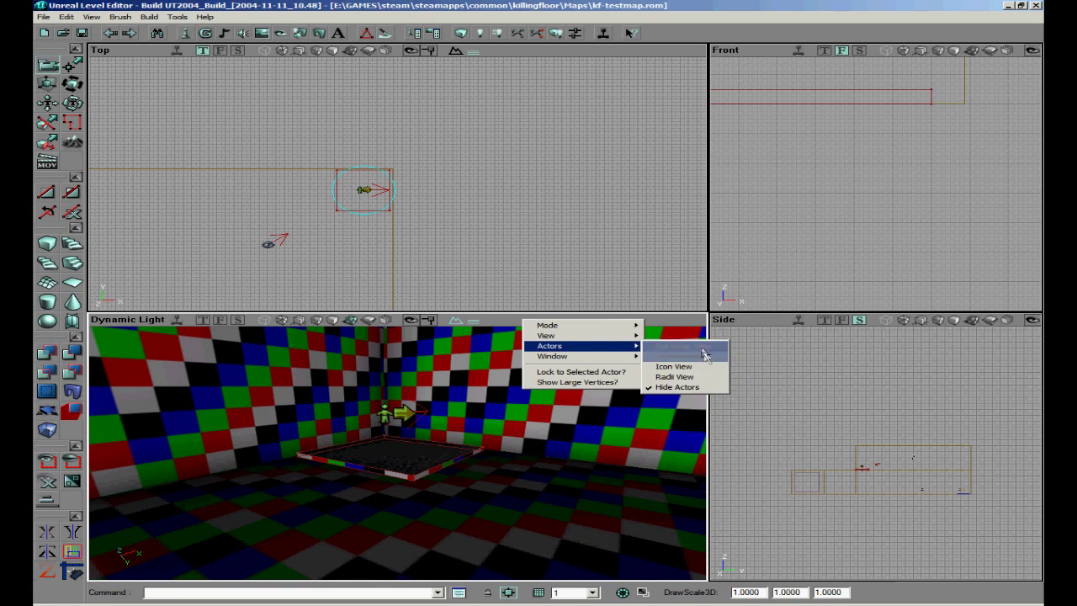
pyautogui.click(690, 377)
pyautogui.moveTo(397, 454); pyautogui.dragTo(425, 443)
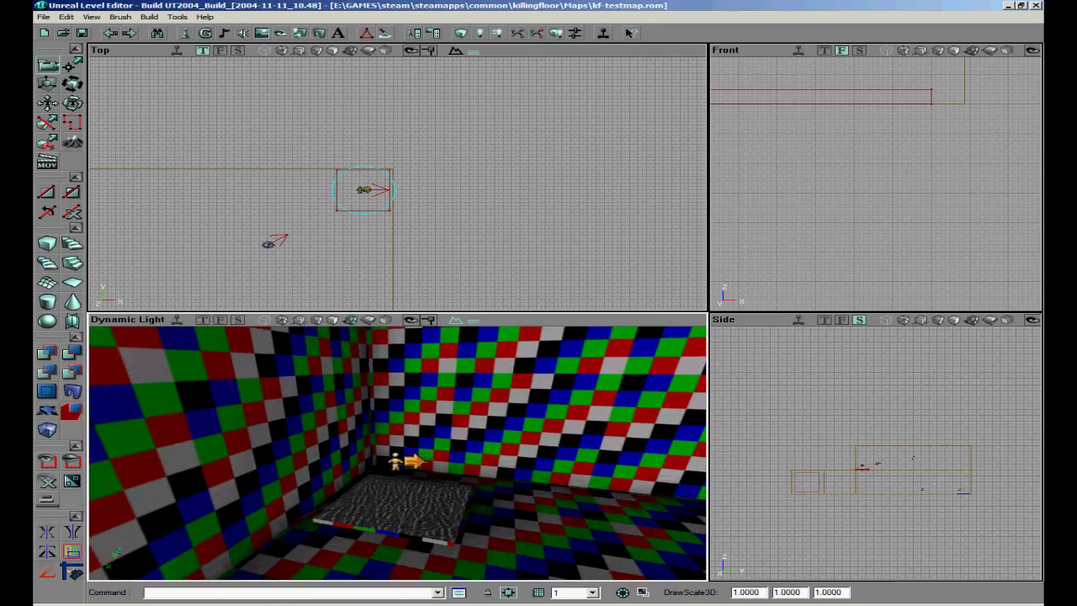
# Step: Set the first teleporter's Tag to Start and its URL to end
pyautogui.click(396, 463)
pyautogui.rightClick(396, 462)
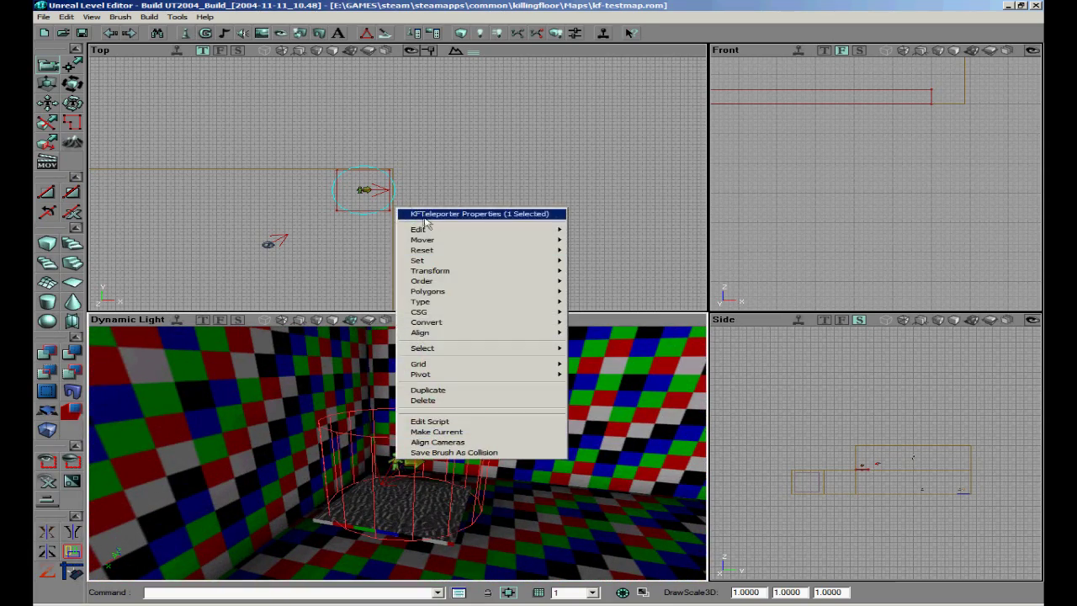
pyautogui.click(437, 216)
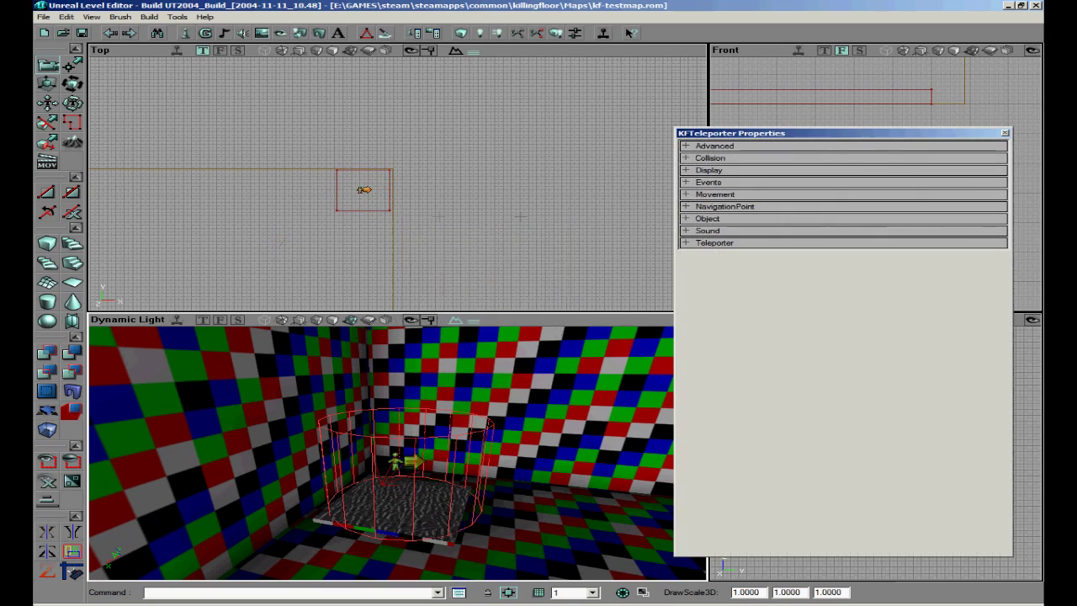
pyautogui.click(708, 182)
pyautogui.click(714, 271)
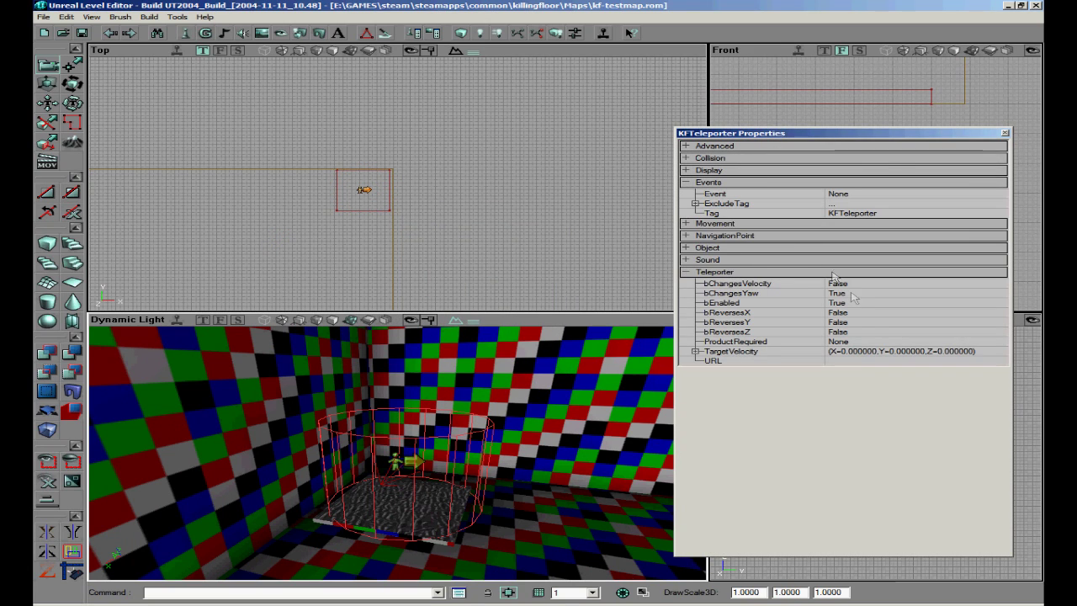
pyautogui.click(834, 215)
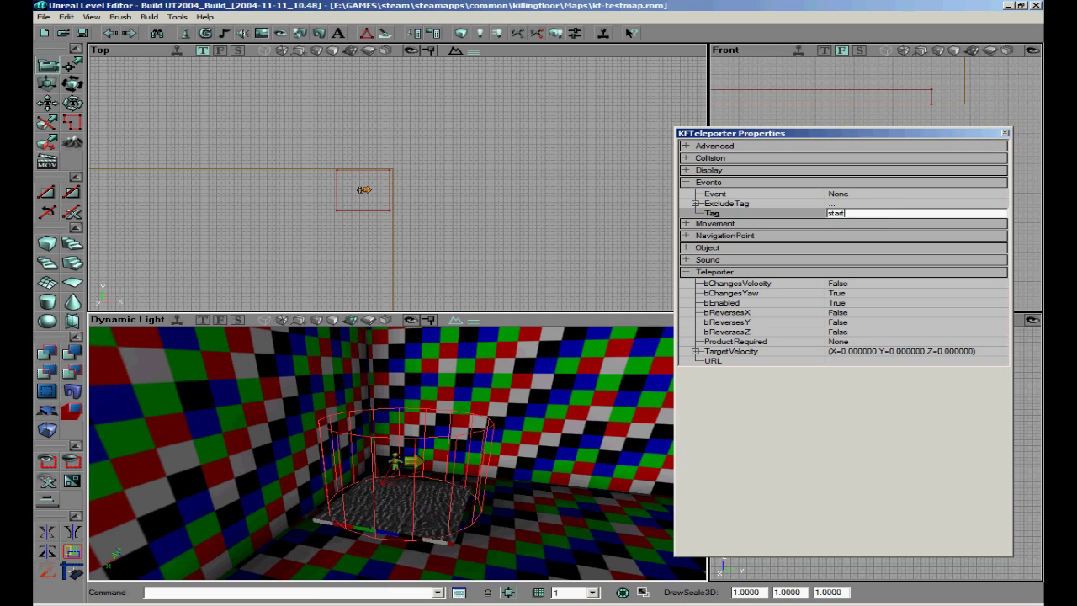
pyautogui.click(838, 360)
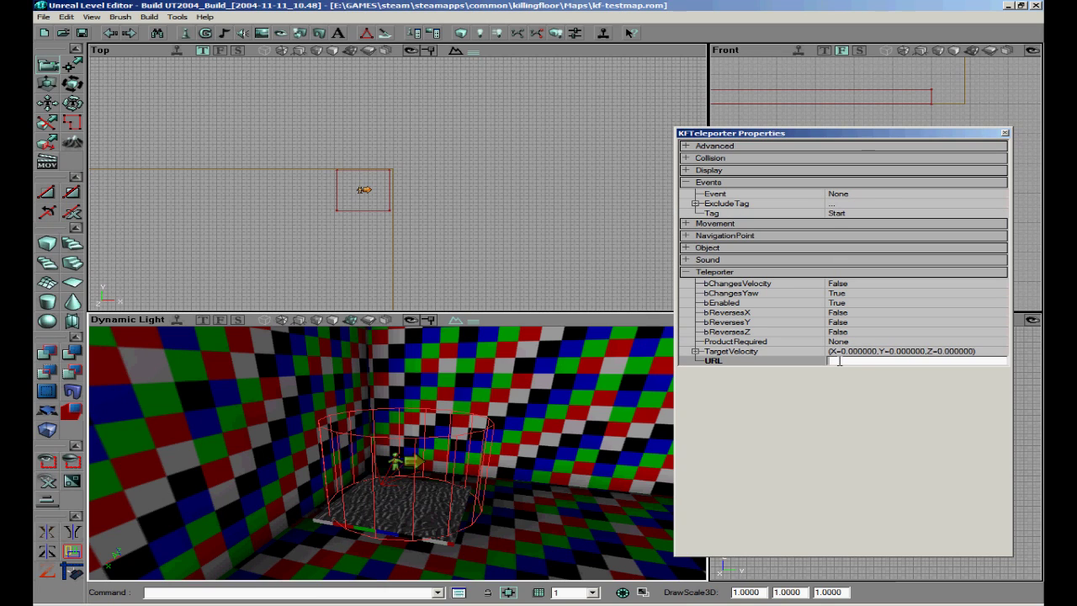
# Step: Set the second teleporter's Tag to End and its URL to start
pyautogui.moveTo(398, 499); pyautogui.dragTo(397, 453)
pyautogui.click(380, 435)
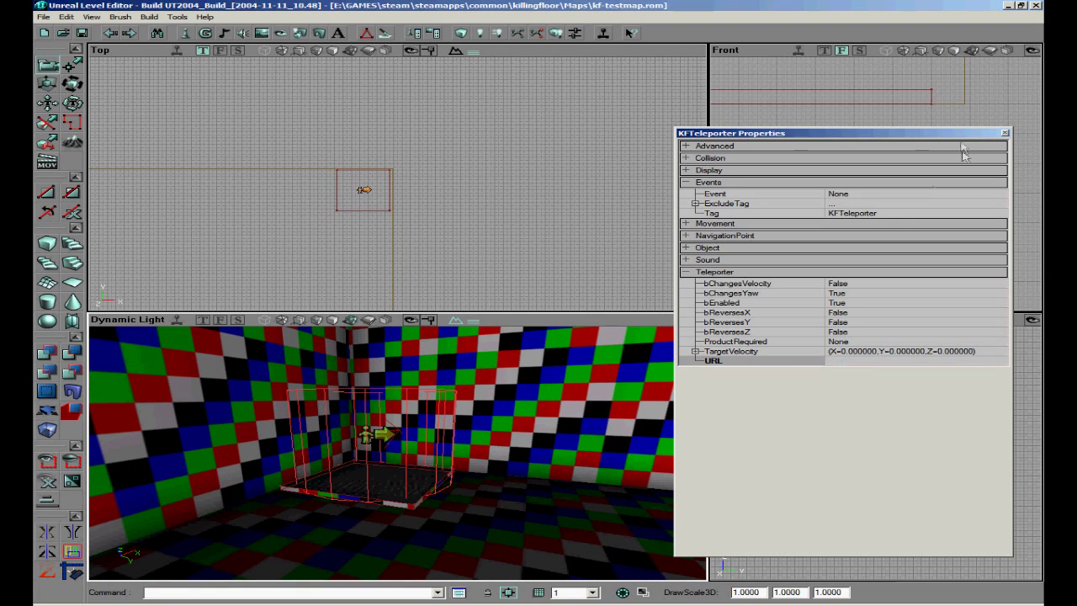
pyautogui.click(855, 215)
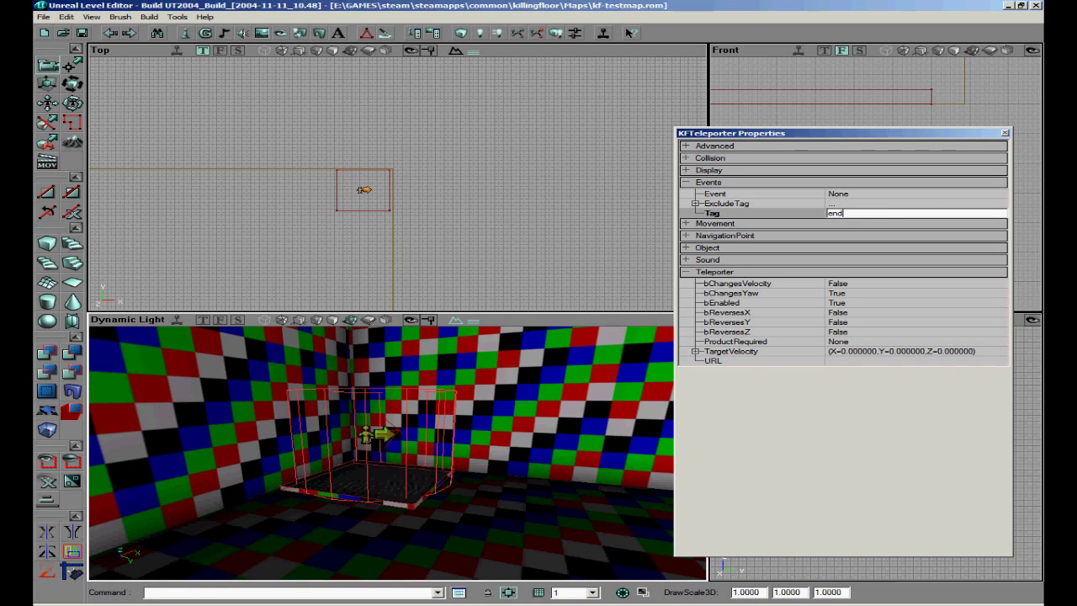
pyautogui.write('end')
pyautogui.click(844, 361)
pyautogui.write('start')
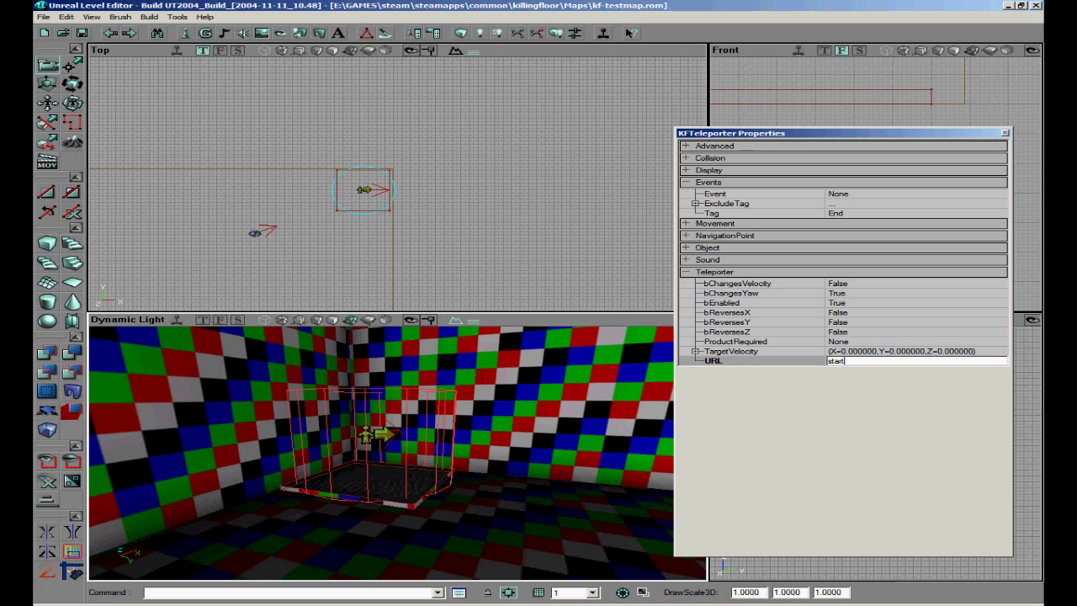
# Step: Reselect the first teleporter to check its Tag and URL, and deselect it
pyautogui.moveTo(567, 403); pyautogui.dragTo(578, 402, button='right')
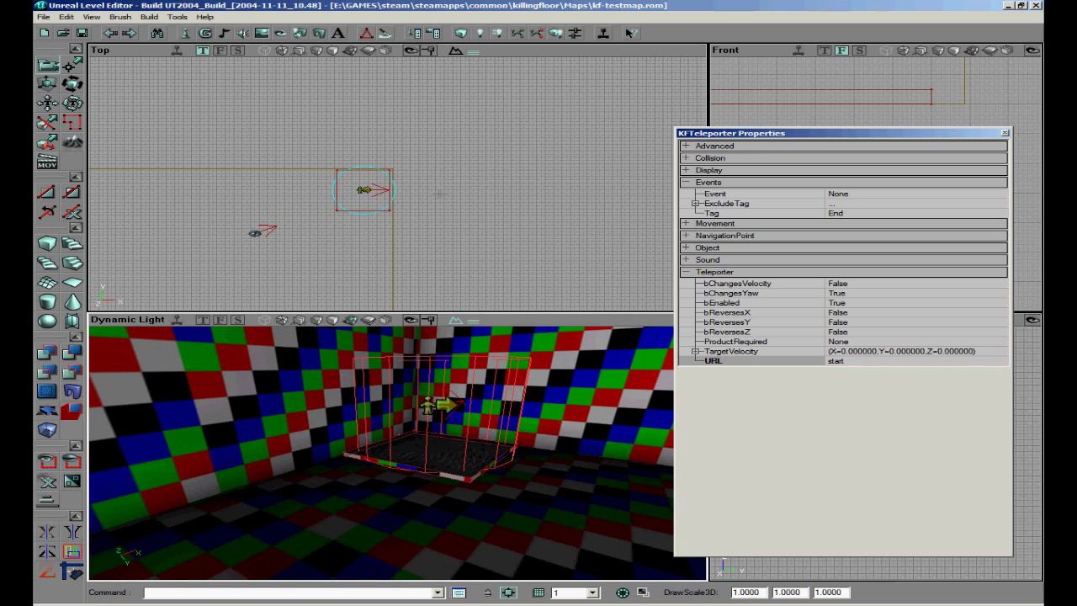
pyautogui.keyDown('ctrl'); pyautogui.moveTo(401, 184); pyautogui.dragTo(430, 195, button='right'); pyautogui.keyUp('ctrl')
pyautogui.click(385, 219)
pyautogui.click(380, 219)
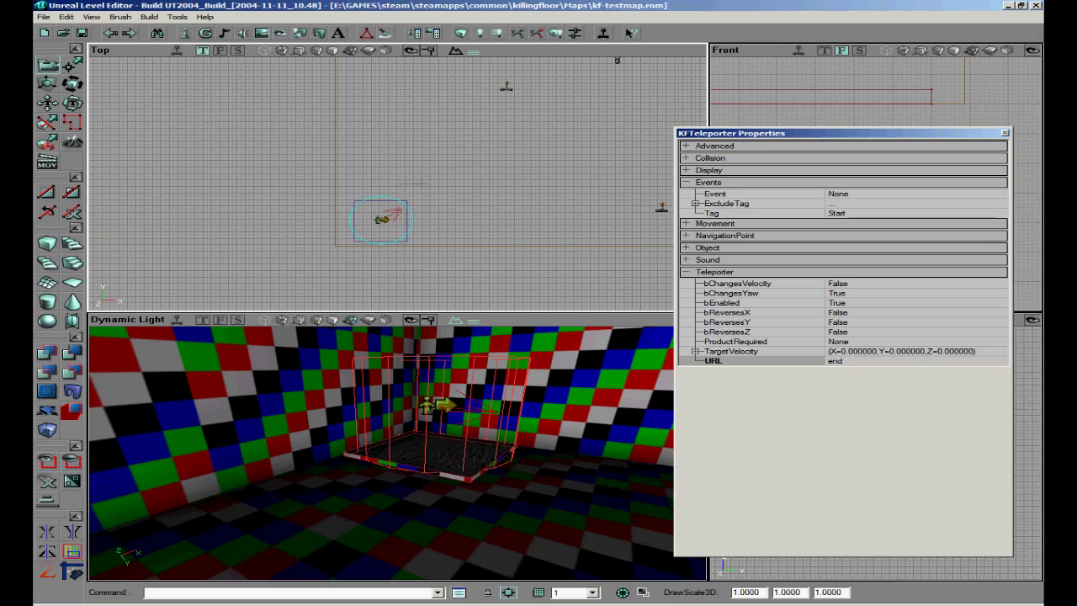
pyautogui.click(488, 217)
pyautogui.moveTo(390, 452)
pyautogui.mouseDown()
pyautogui.moveTo(361, 453)
pyautogui.moveTo(396, 441)
pyautogui.moveTo(397, 453)
pyautogui.mouseUp()
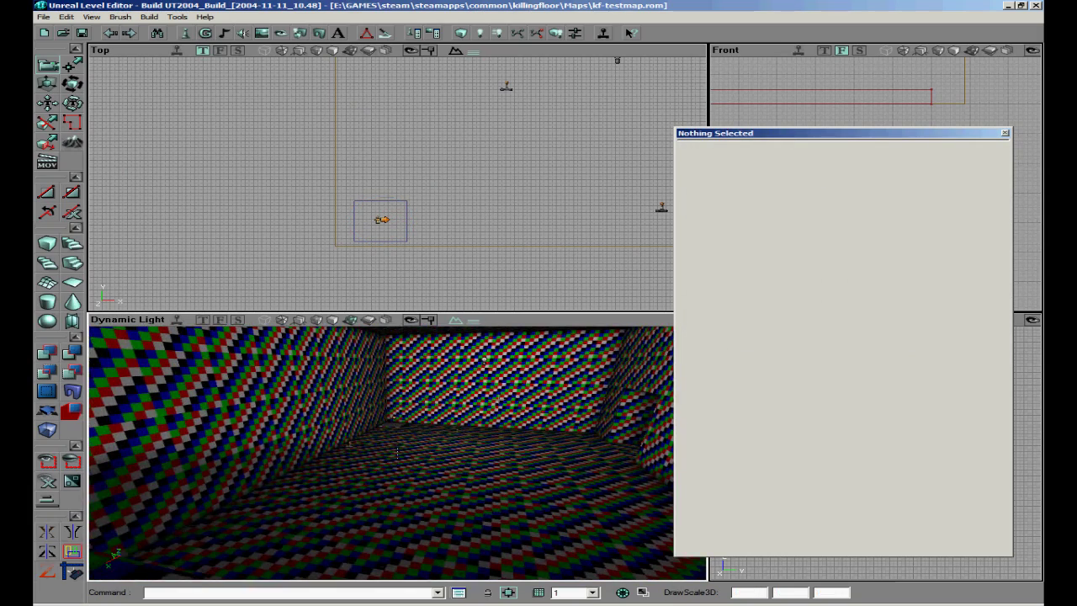
# Step: Launch the level in Killing Floor for a play test and enable cheats and God Mode through the console
pyautogui.click(149, 17)
pyautogui.click(177, 98)
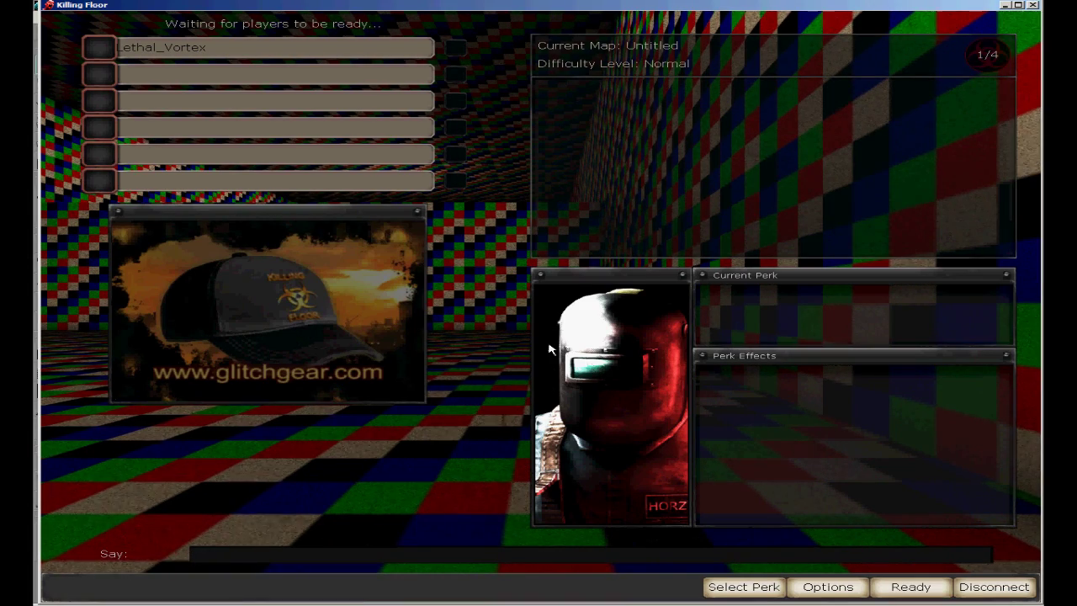
pyautogui.press('`')
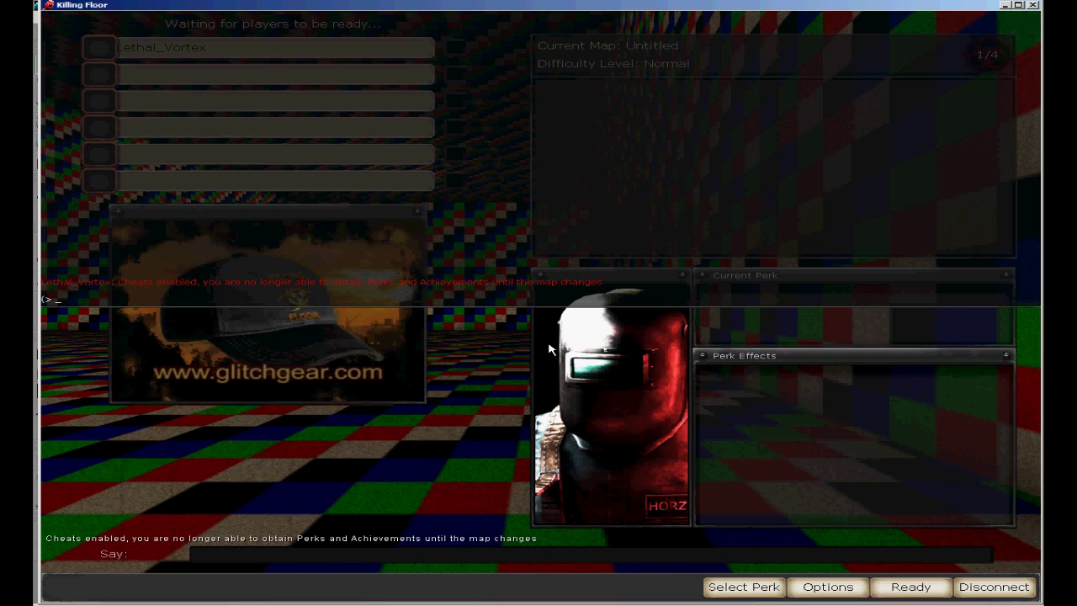
pyautogui.press('Return')
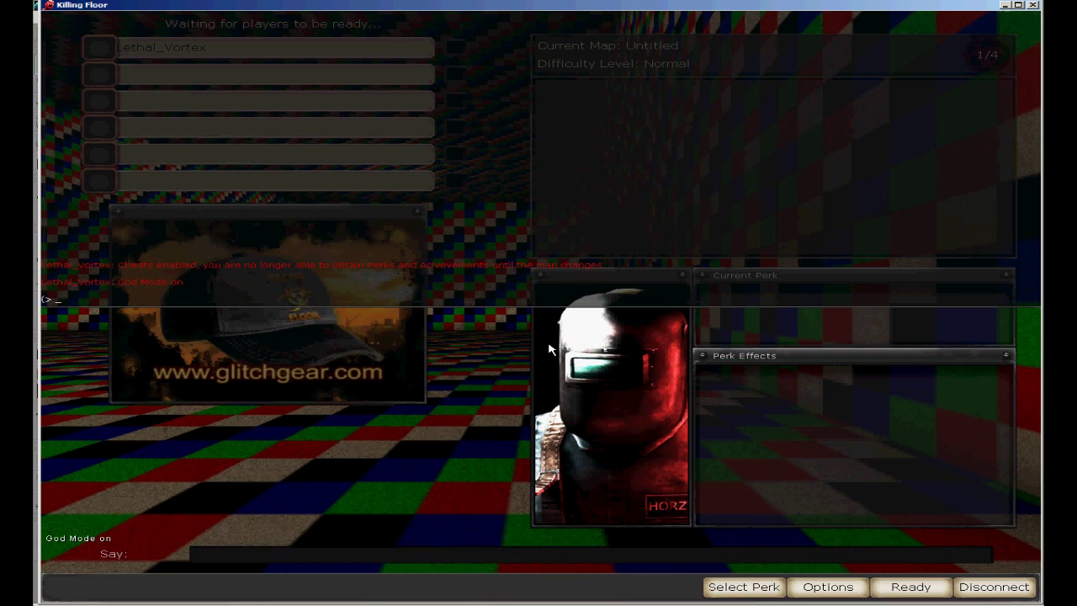
pyautogui.press('Escape')
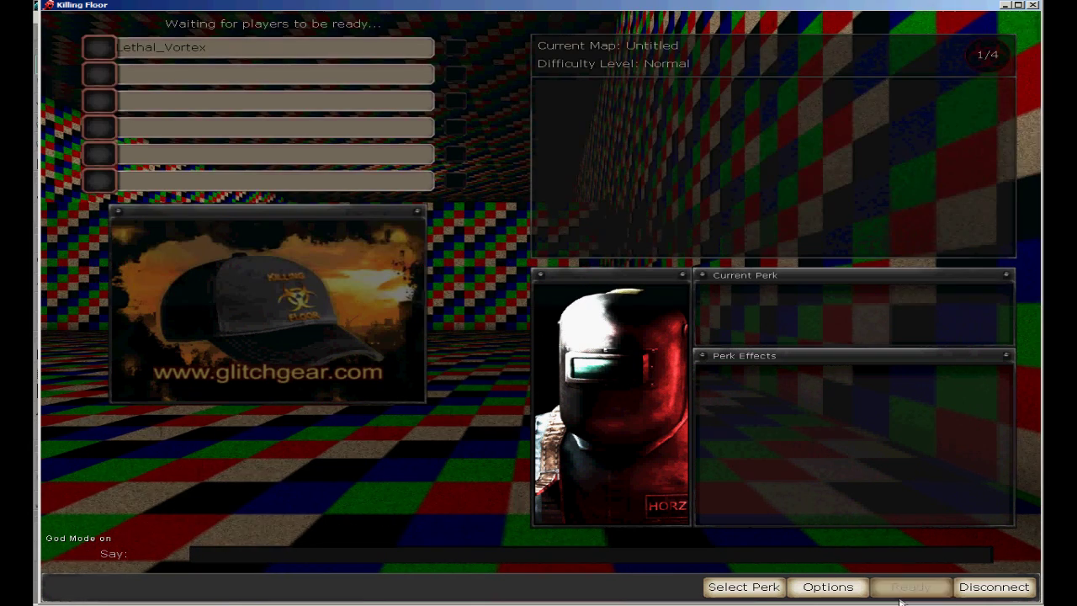
# Step: Ready up to start the match and give the player every weapon with the console command arsenal
pyautogui.click(904, 589)
pyautogui.press('`')
pyautogui.write('ar')
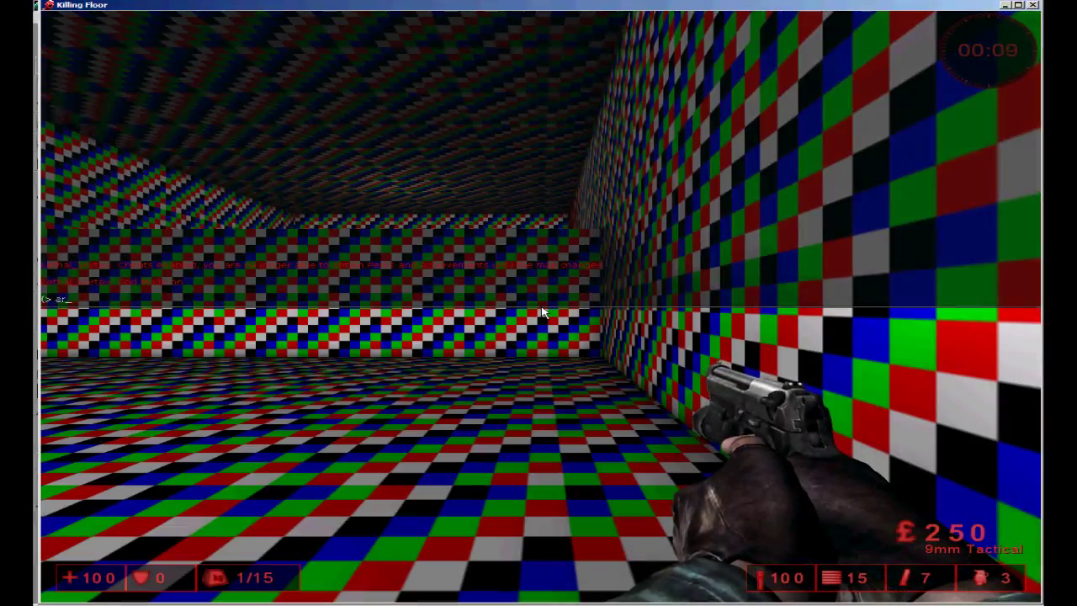
pyautogui.write('senal')
pyautogui.press('Return')
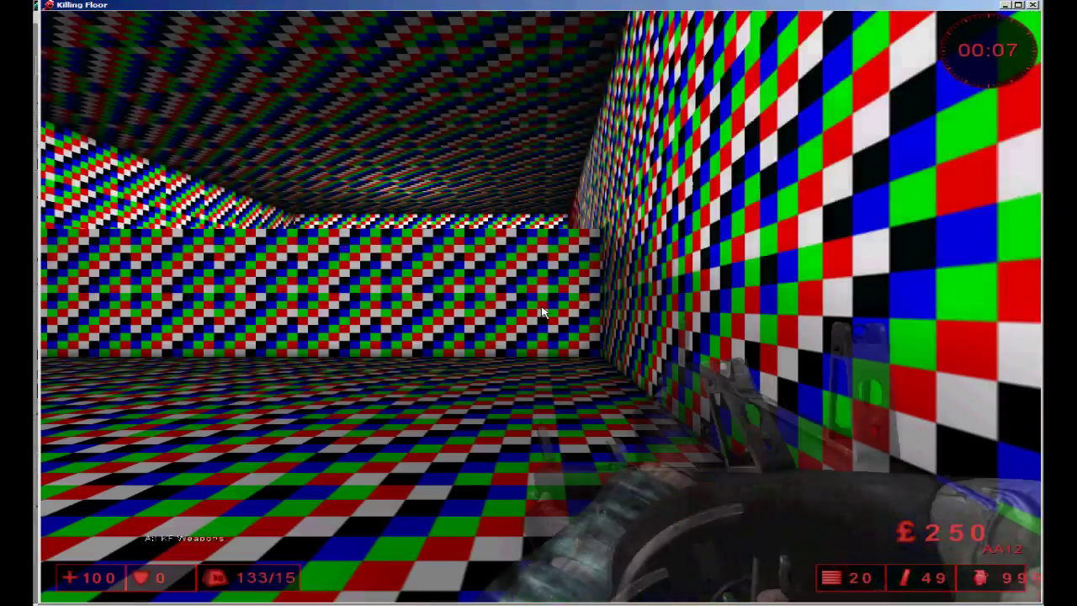
# Step: Walk across the level onto the grey pad and test the teleport to the linked pad in game
pyautogui.press('w')
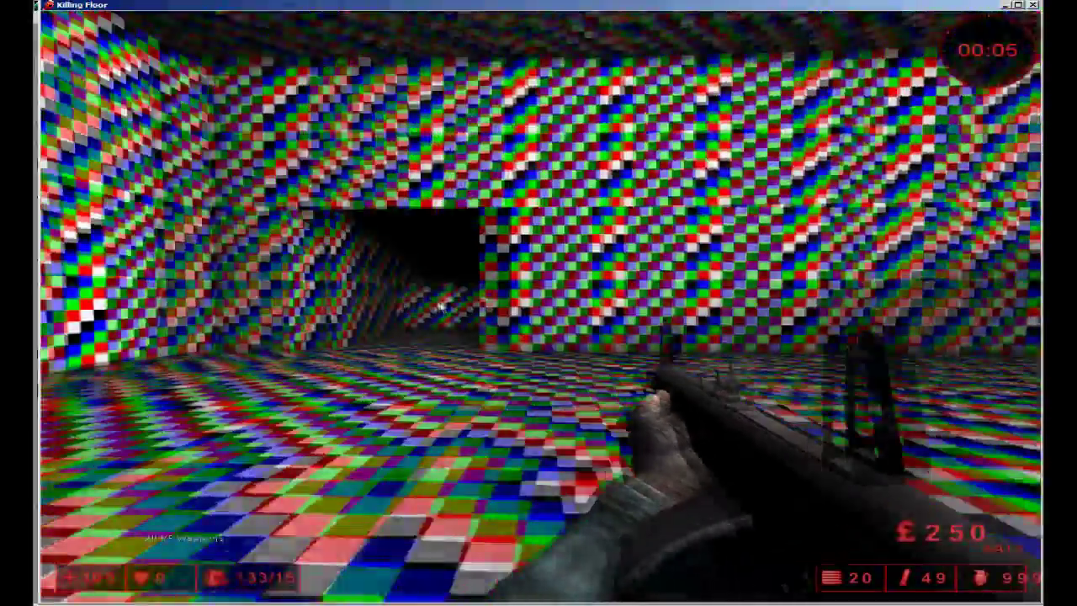
pyautogui.press('w')
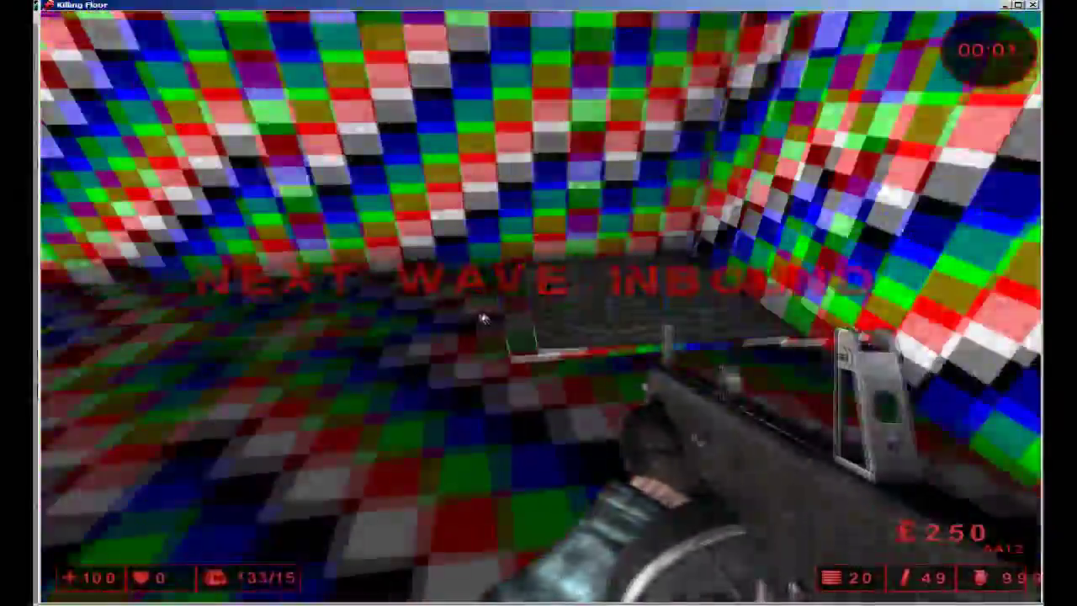
pyautogui.press('w')
pyautogui.press('w')
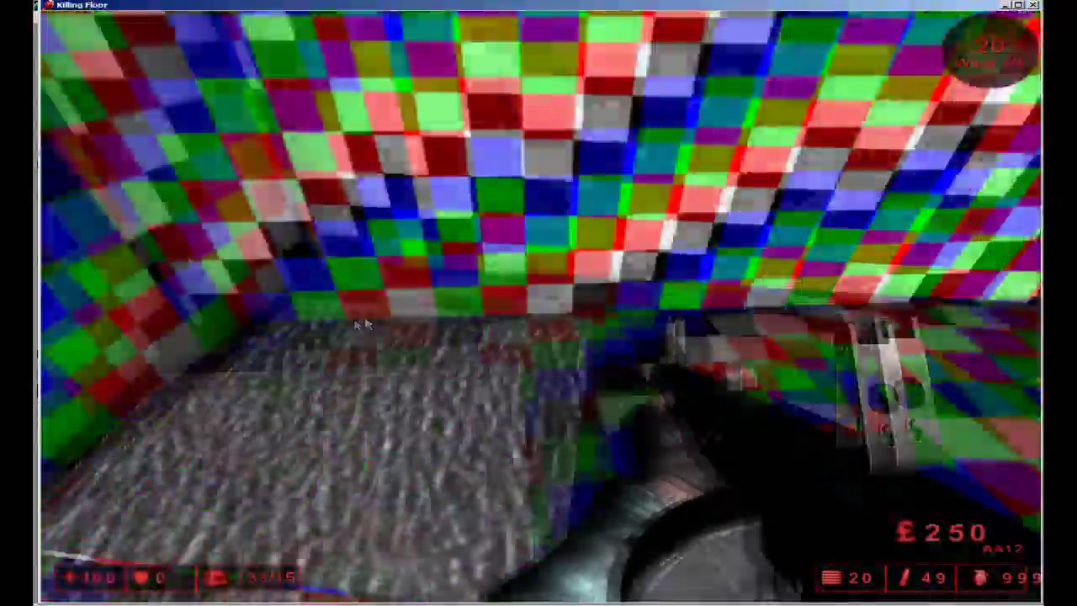
pyautogui.press('w')
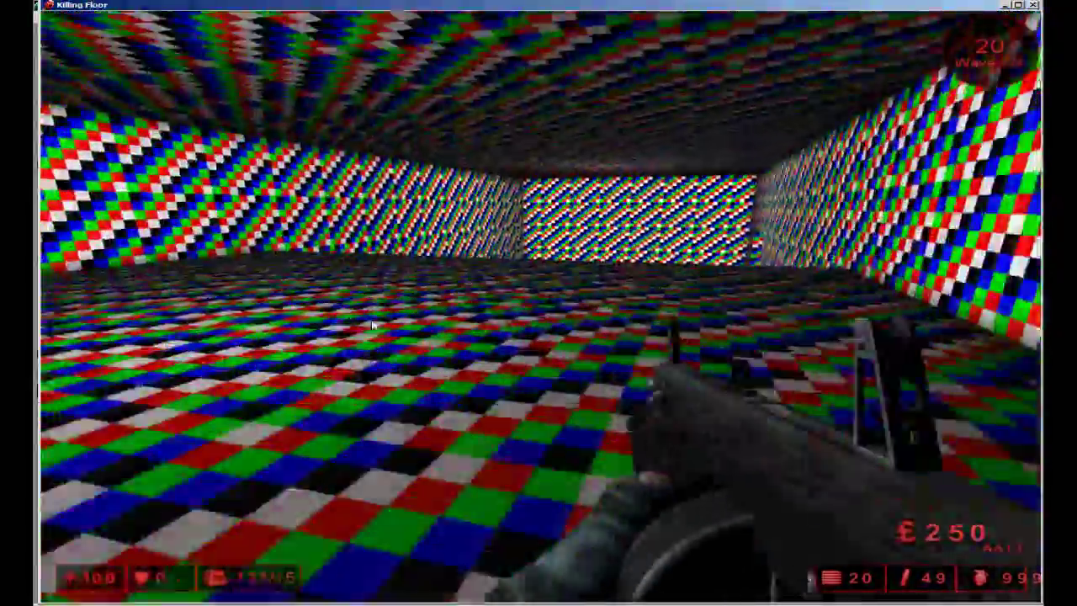
pyautogui.press('w')
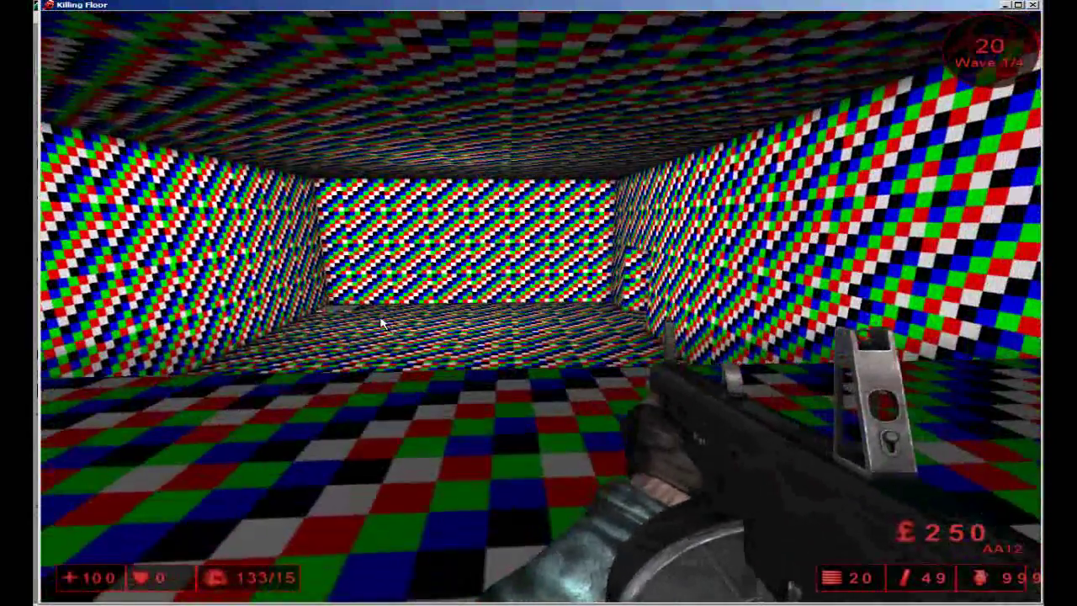
# Step: Switch back to Unreal Level Editor and add a path node on the floor of the smaller room
pyautogui.hotkey('alt', 'Tab')
pyautogui.moveTo(489, 505); pyautogui.dragTo(396, 450)
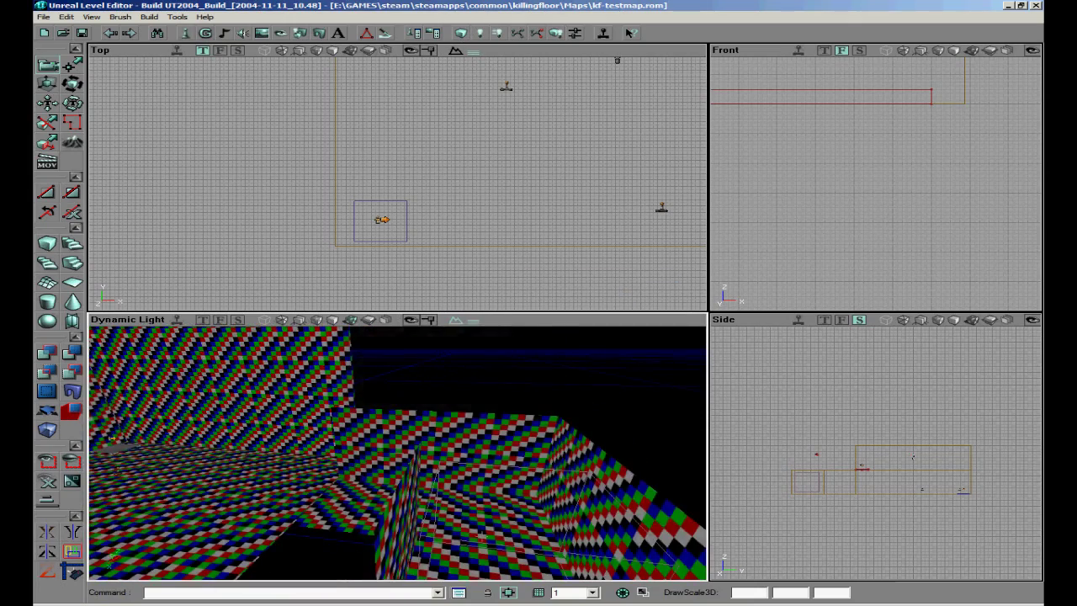
pyautogui.moveTo(397, 453); pyautogui.dragTo(446, 475, button='right')
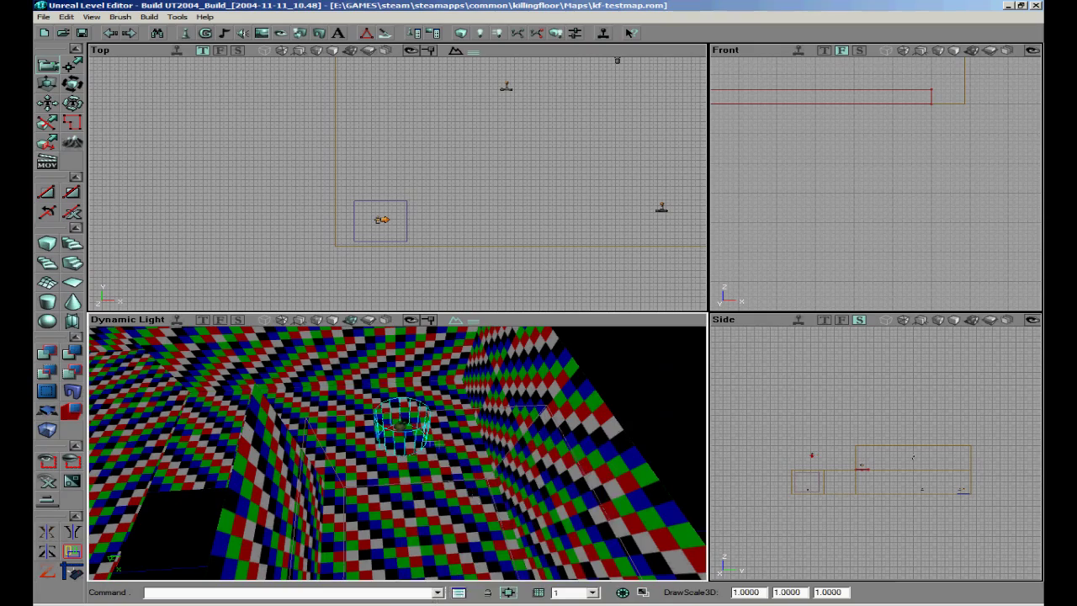
pyautogui.moveTo(433, 444)
pyautogui.mouseDown()
pyautogui.moveTo(454, 433)
pyautogui.moveTo(424, 395)
pyautogui.mouseUp()
pyautogui.scroll(-5, 400, 184)
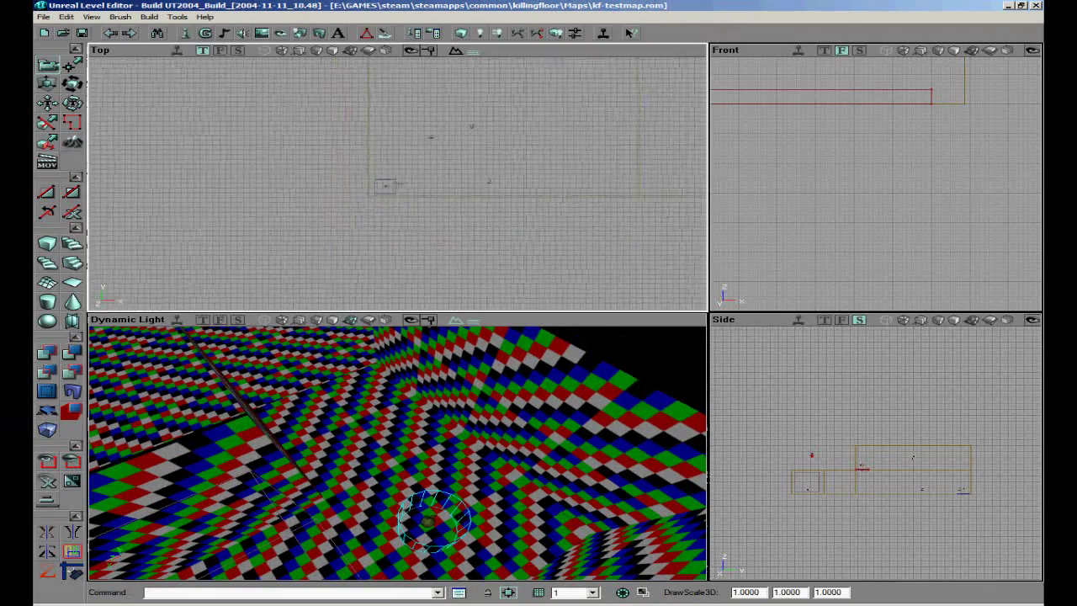
# Step: Duplicate the path node several times, spread the copies through the lower area, and delete the surplus one
pyautogui.scroll(6, 397, 185)
pyautogui.moveTo(397, 184); pyautogui.dragTo(353, 244)
pyautogui.scroll(3, 392, 184)
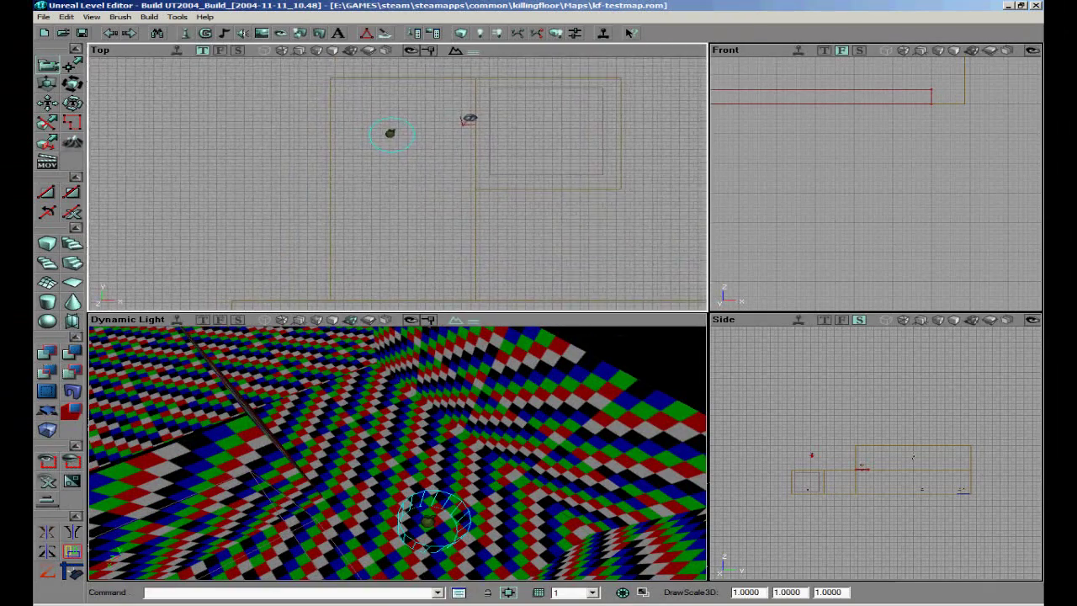
pyautogui.keyDown('ctrl'); pyautogui.keyDown('shift'); pyautogui.moveTo(397, 184); pyautogui.dragTo(150, 257); pyautogui.keyUp('shift'); pyautogui.keyUp('ctrl')
pyautogui.hotkey('ctrl', 'w')
pyautogui.hotkey('ctrl', 'w')
pyautogui.hotkey('ctrl', 'w')
pyautogui.hotkey('ctrl', 'w')
pyautogui.press('Delete')
# Step: Add a path node on the open floor of the large checkered room
pyautogui.moveTo(397, 453); pyautogui.dragTo(398, 445, button='right')
pyautogui.moveTo(397, 444); pyautogui.dragTo(479, 453)
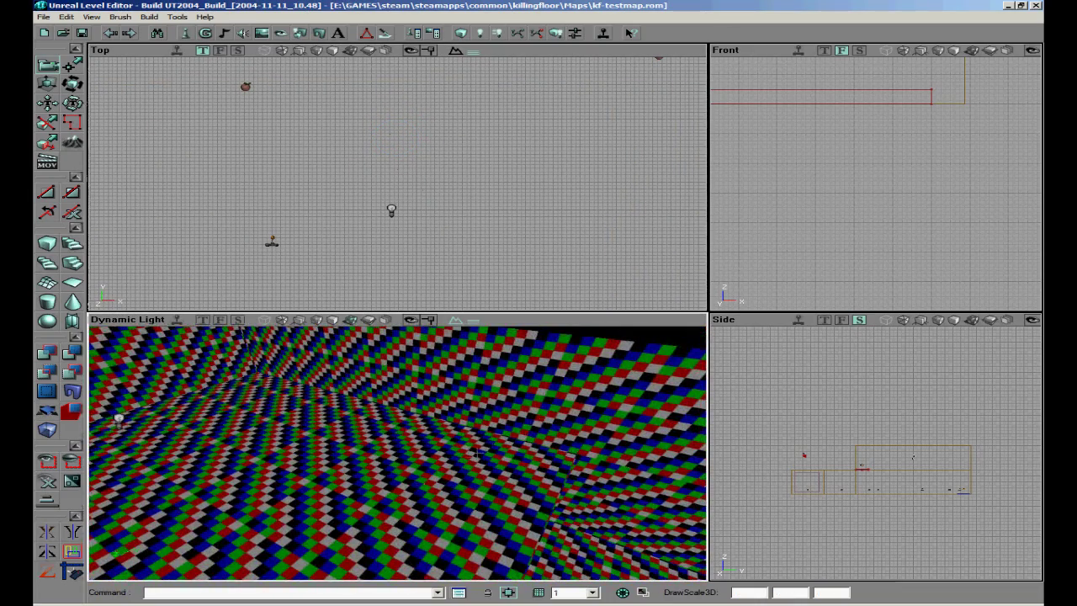
pyautogui.moveTo(389, 483); pyautogui.dragTo(202, 438)
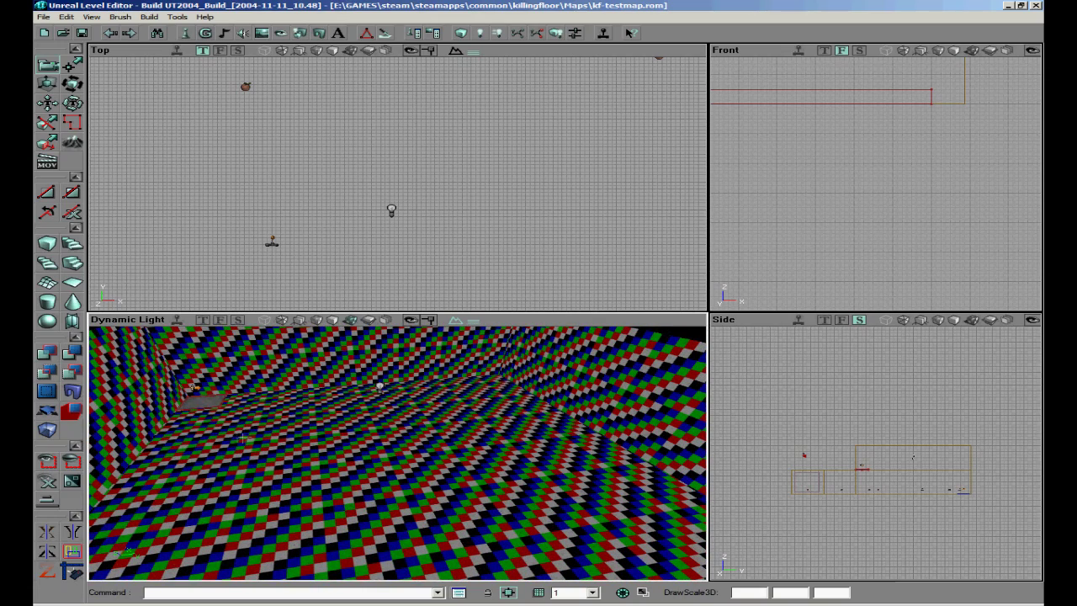
pyautogui.rightClick(303, 443)
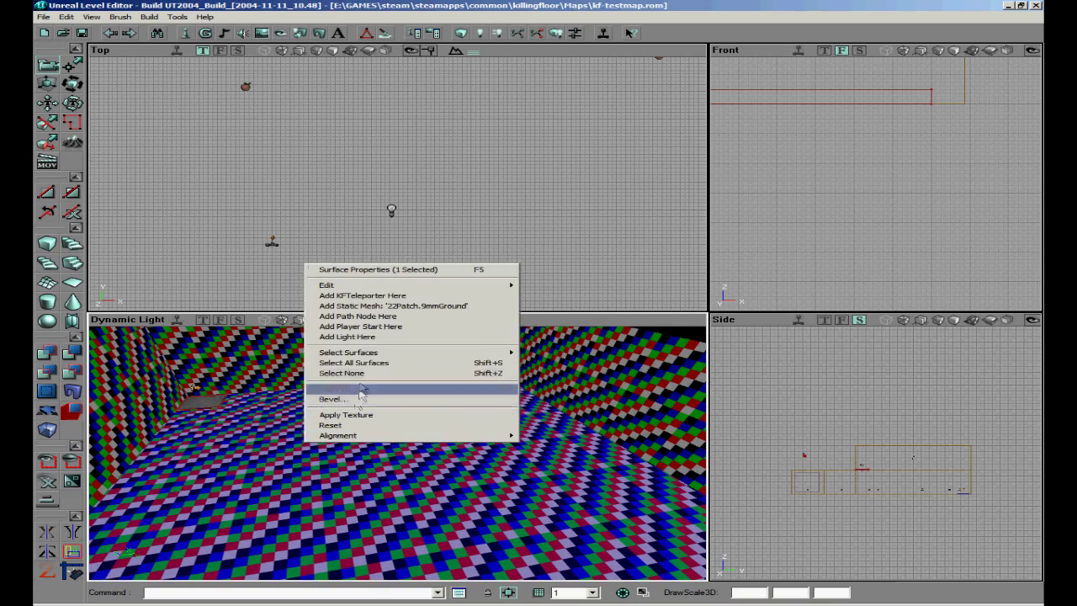
pyautogui.click(380, 319)
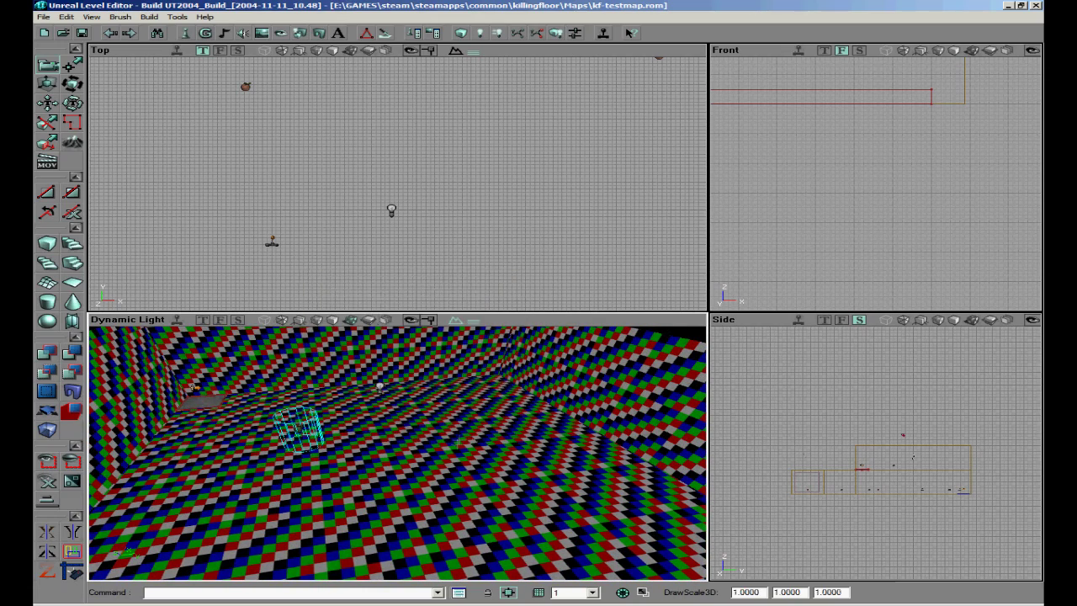
# Step: Add further path nodes at spaced positions across the rest of the large room's floor
pyautogui.rightClick(572, 552)
pyautogui.click(622, 425)
pyautogui.moveTo(622, 428); pyautogui.dragTo(185, 538)
pyautogui.rightClick(185, 539)
pyautogui.click(320, 407)
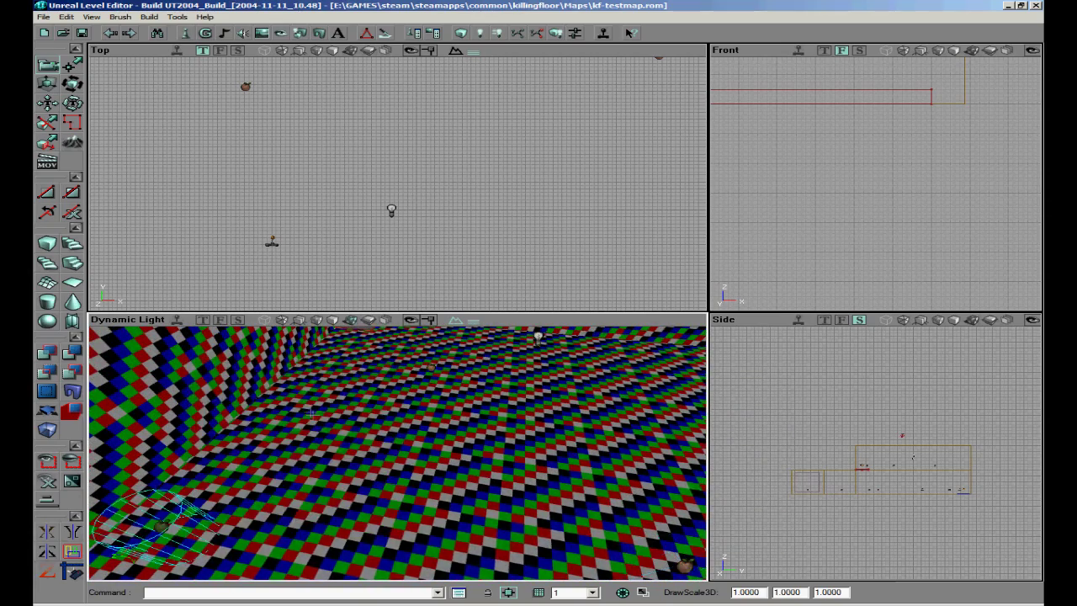
pyautogui.moveTo(312, 412); pyautogui.dragTo(320, 415)
pyautogui.rightClick(453, 355)
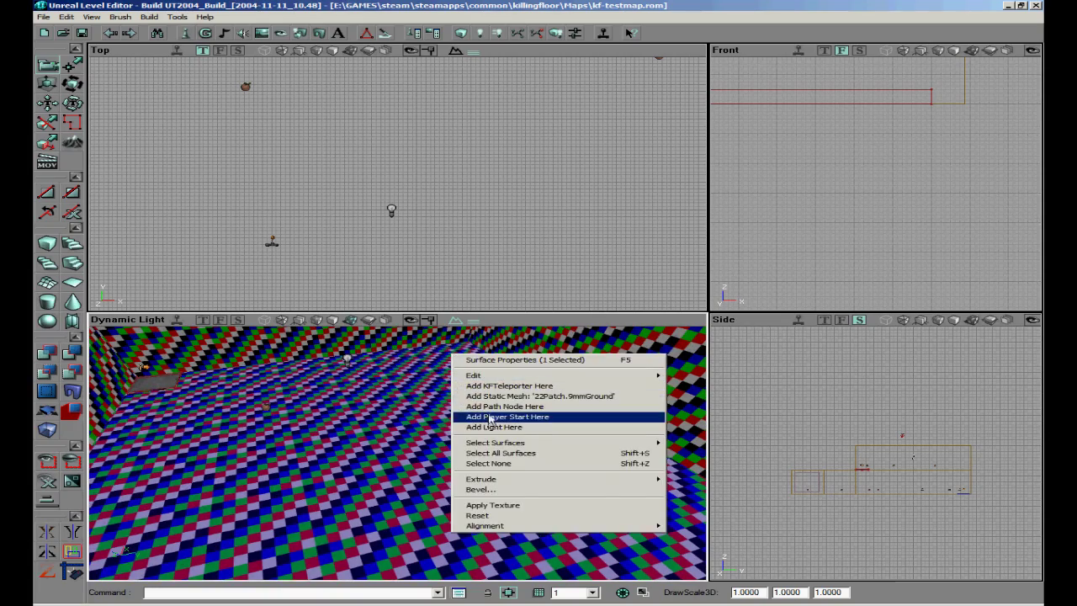
pyautogui.click(488, 416)
pyautogui.moveTo(449, 353); pyautogui.dragTo(471, 395)
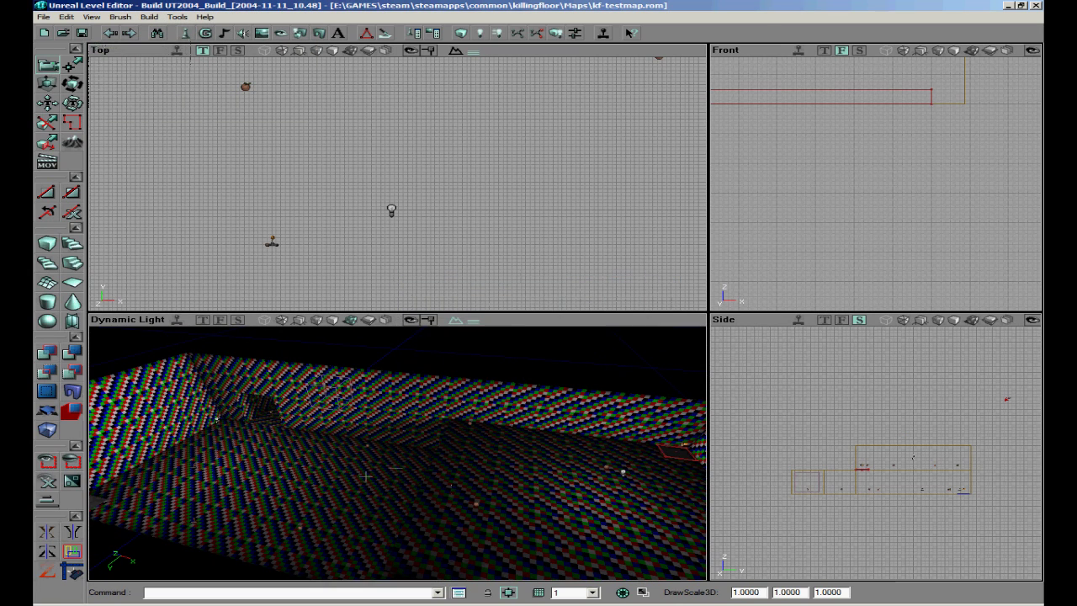
# Step: Turn on Show Paths for the Dynamic Light viewport
pyautogui.rightClick(521, 326)
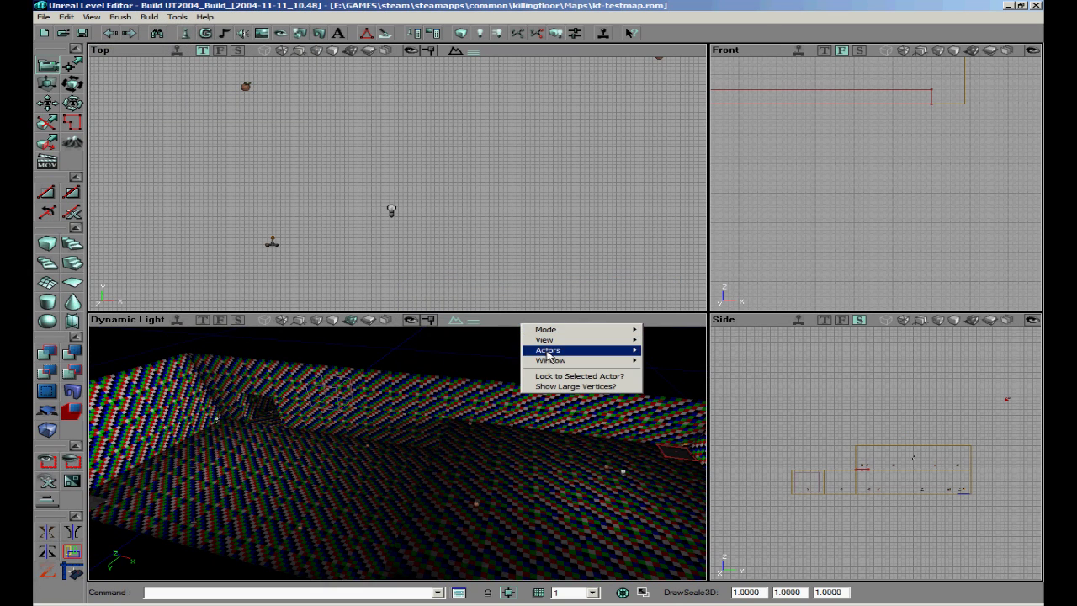
pyautogui.moveTo(548, 354)
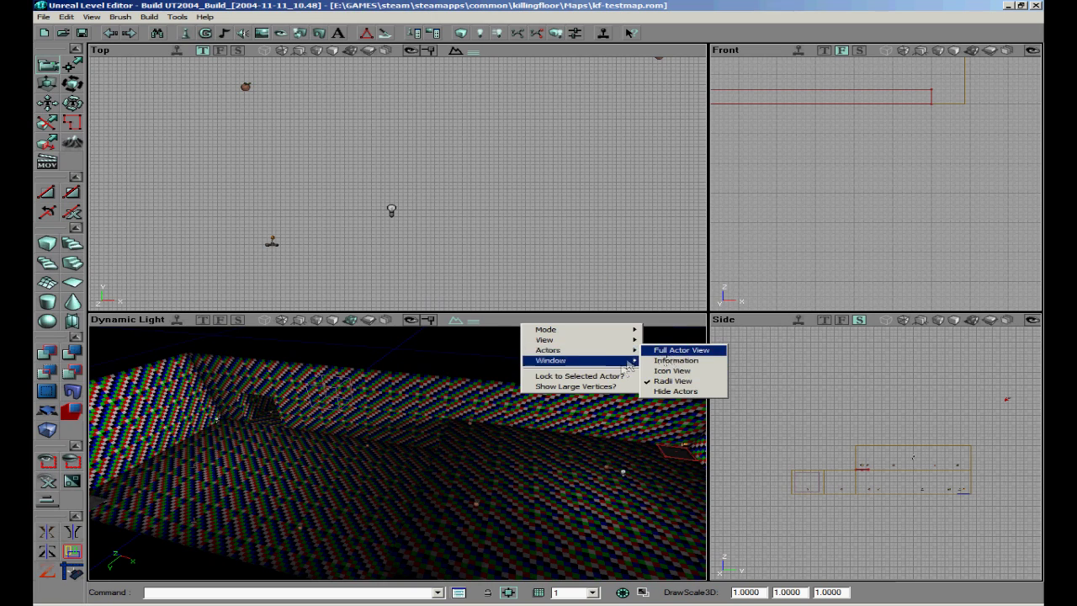
pyautogui.moveTo(587, 345)
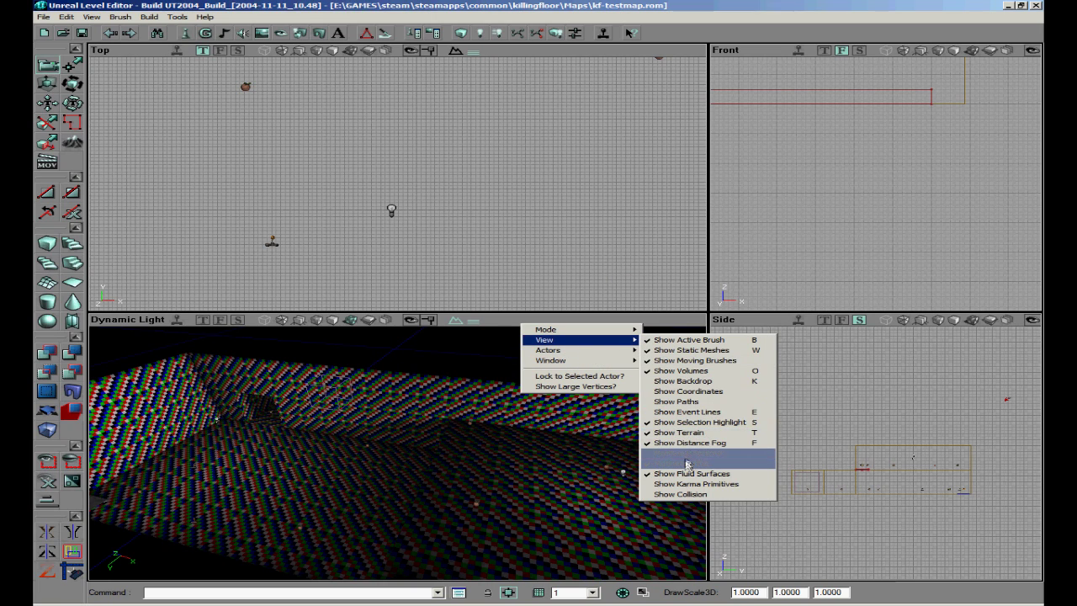
pyautogui.click(679, 402)
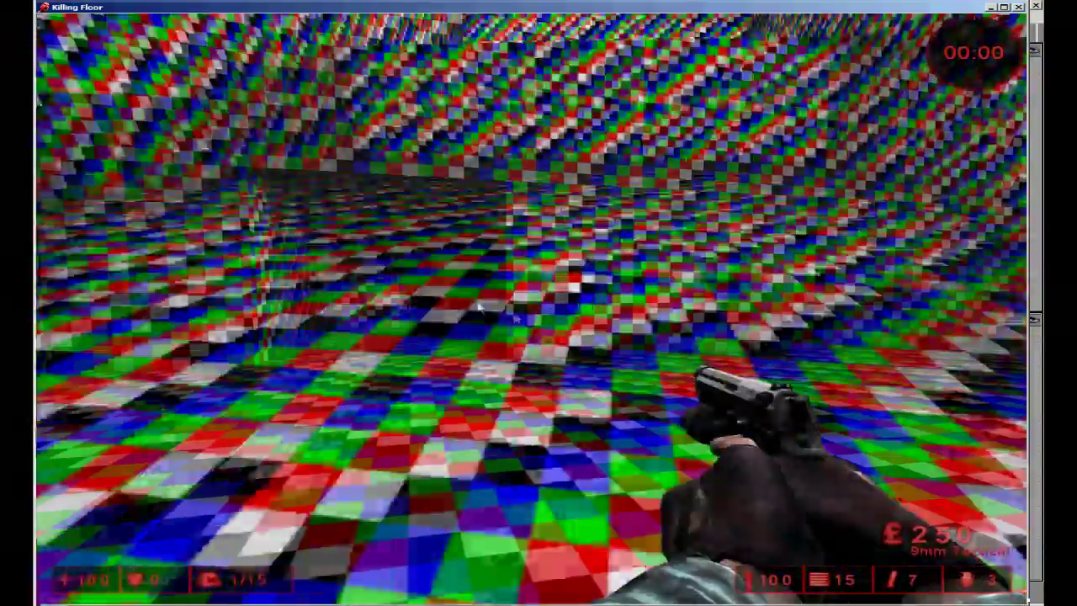
# Step: Walk onto the grey pad in a new Killing Floor play test and try the teleporter again
pyautogui.press('w')
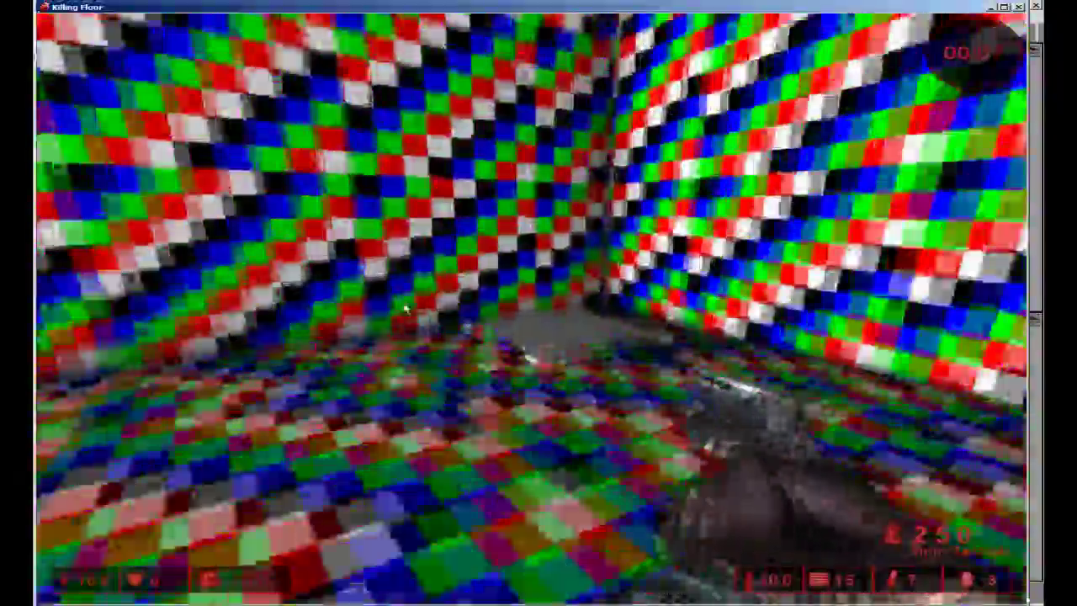
pyautogui.press('w')
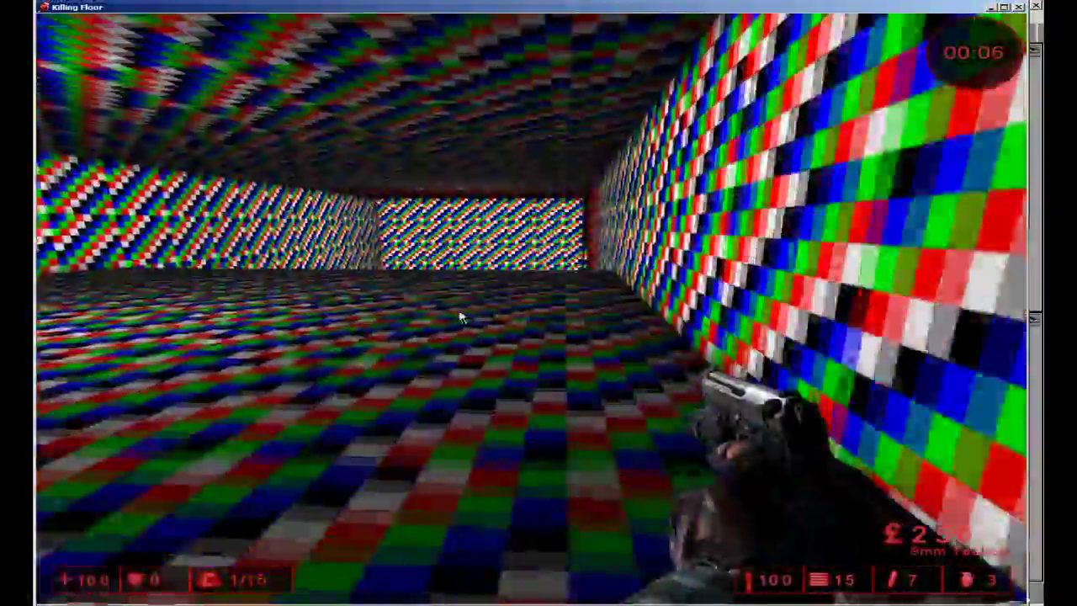
pyautogui.press('w')
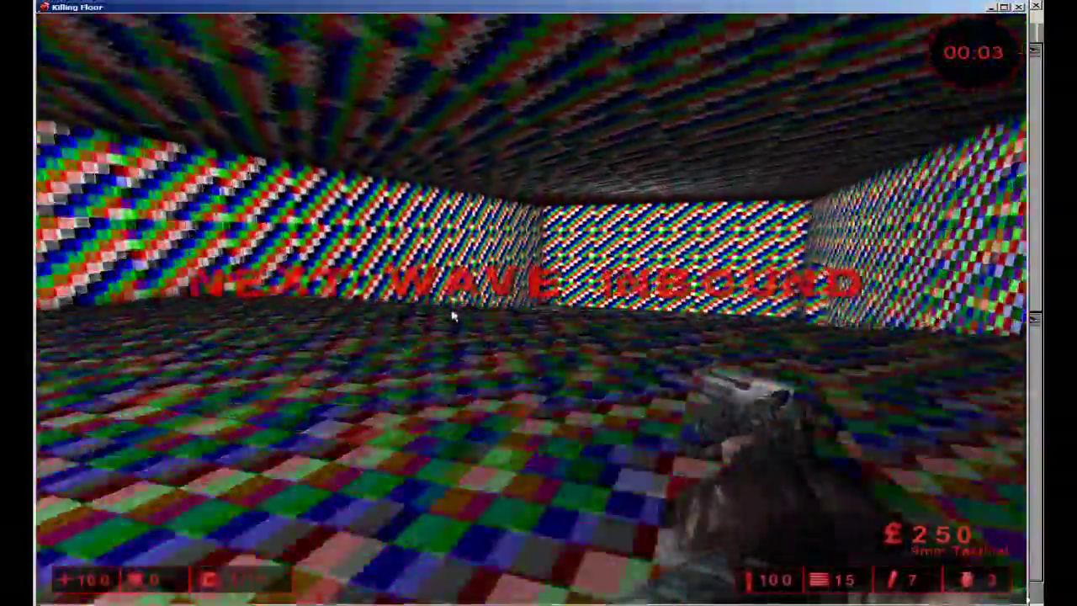
pyautogui.press('w')
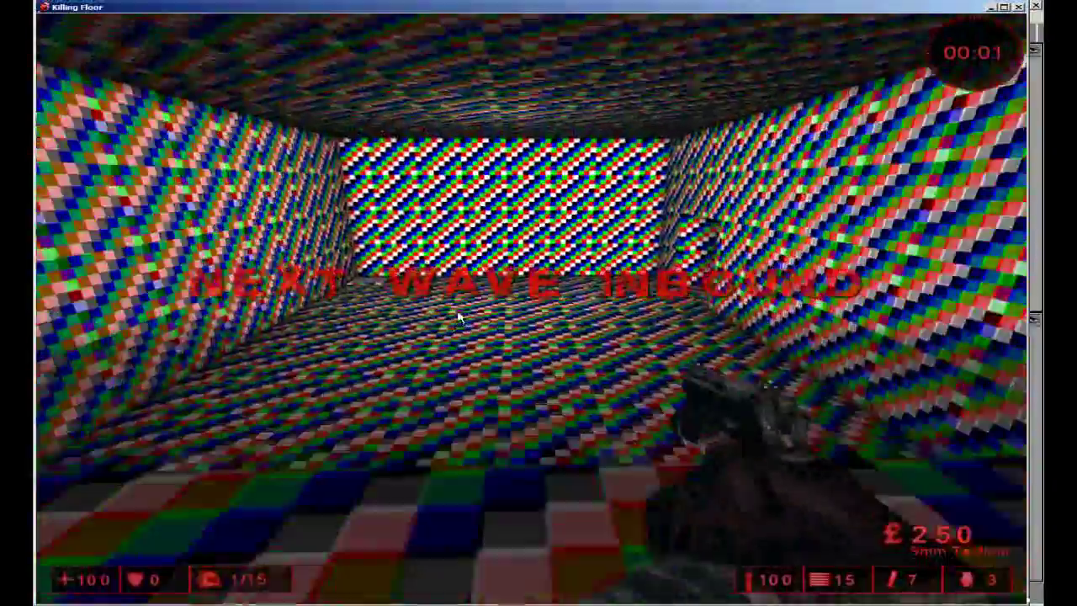
pyautogui.rightClick(461, 317)
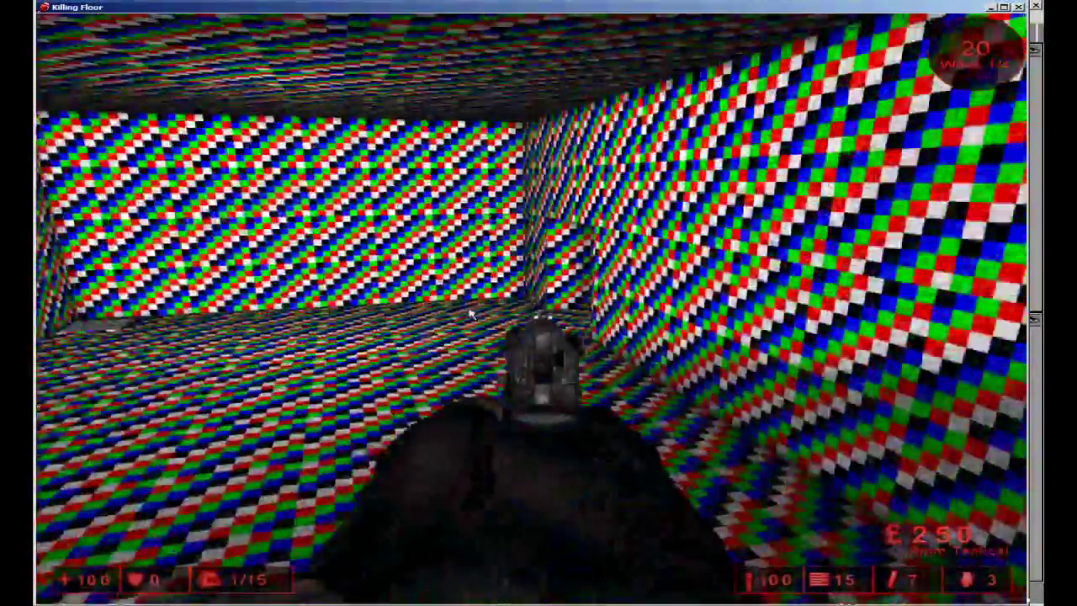
pyautogui.rightClick(471, 313)
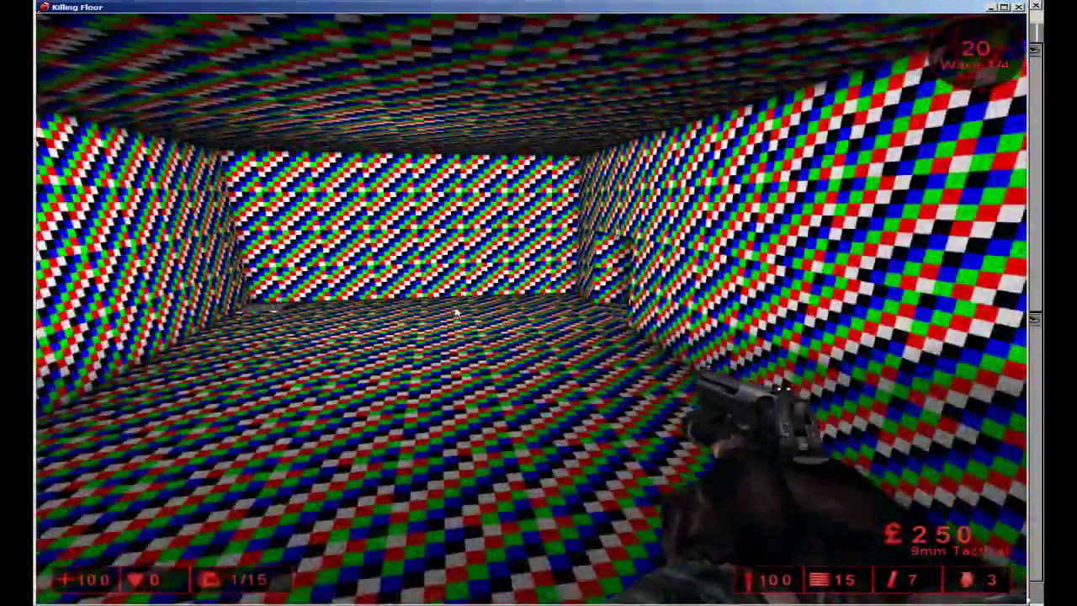
pyautogui.press('f')
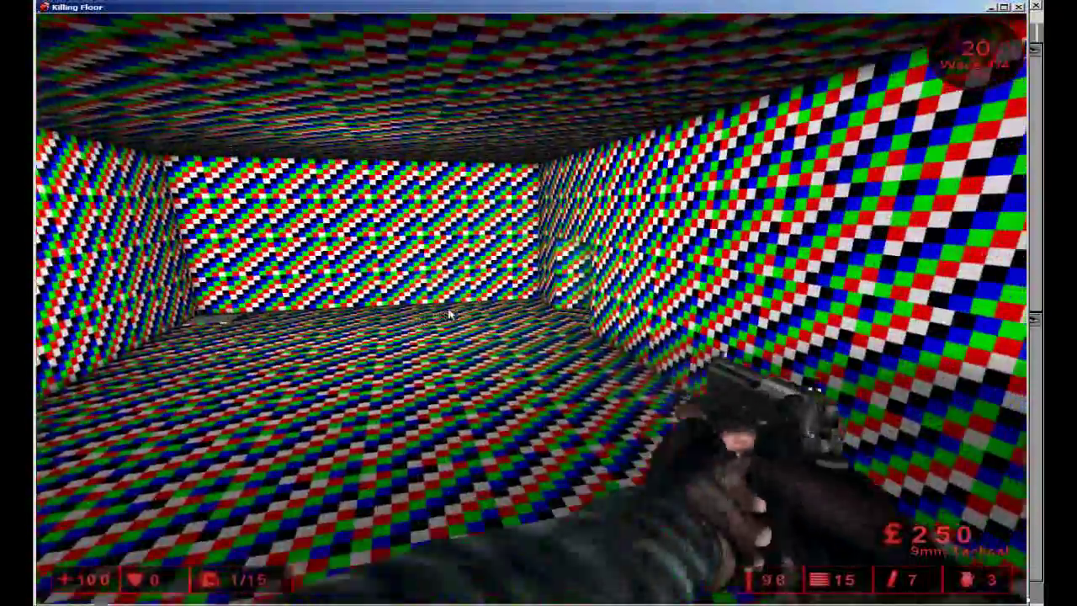
pyautogui.press('r')
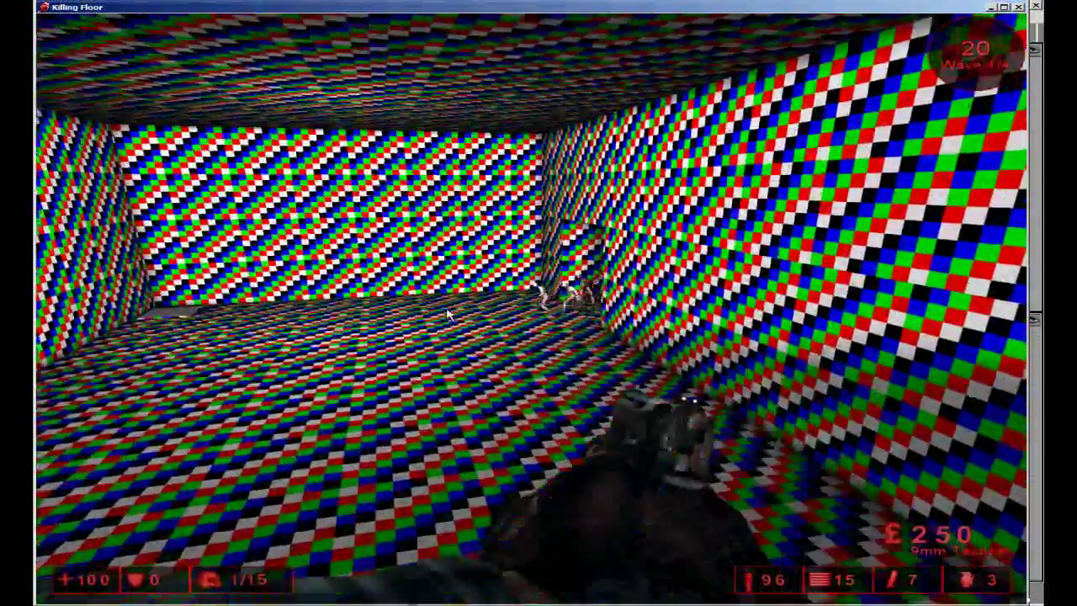
# Step: Throw a grenade towards the specimens in the large room and shoot the first one that comes close
pyautogui.press('g')
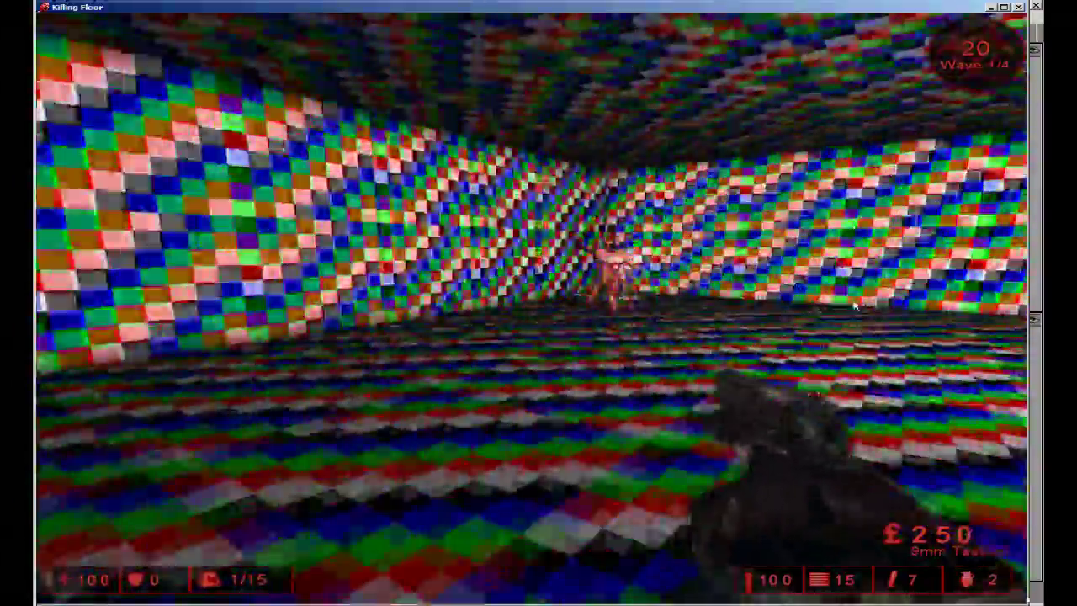
pyautogui.click(531, 309)
pyautogui.click(531, 309)
pyautogui.click(530, 308)
pyautogui.click(531, 309)
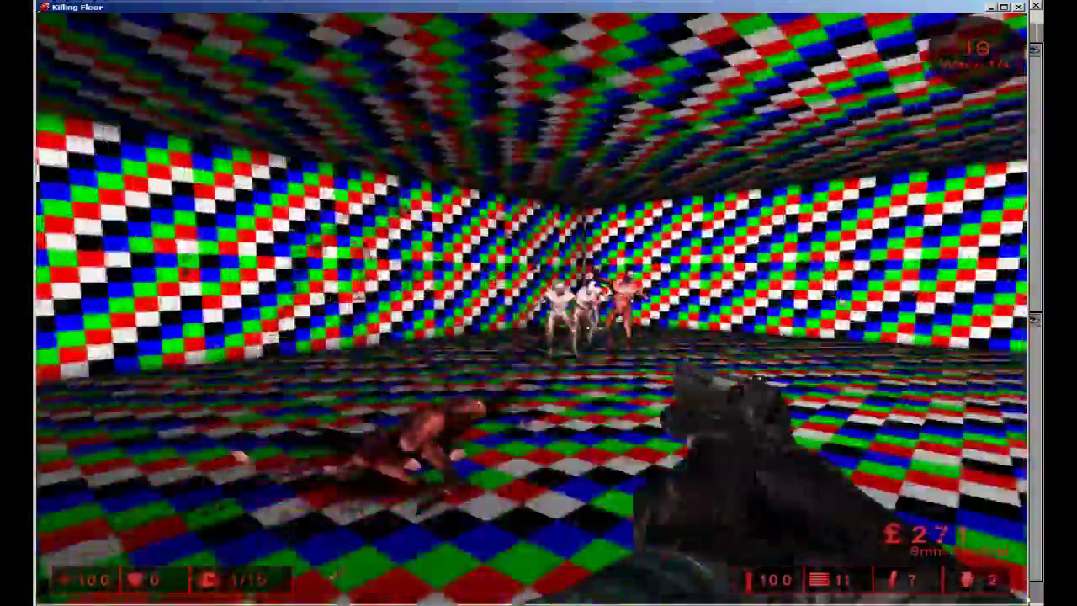
# Step: Reload the 9mm Tactical and shoot the group of specimens advancing from the far corner of the checkered room
pyautogui.press('r')
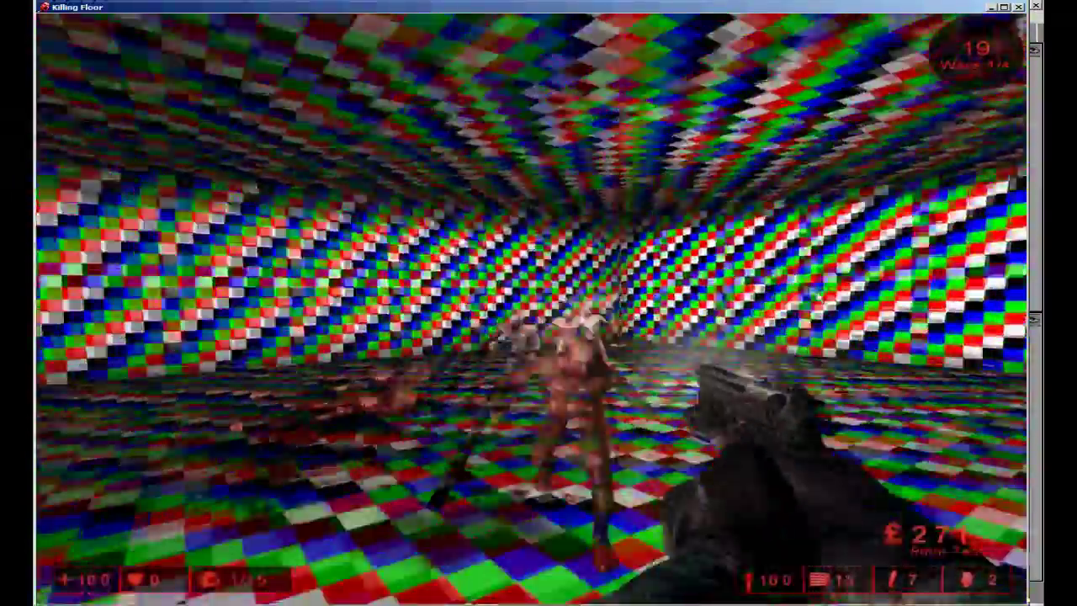
pyautogui.click(826, 301)
pyautogui.click(826, 301)
pyautogui.click(816, 300)
pyautogui.click(816, 300)
pyautogui.click(807, 296)
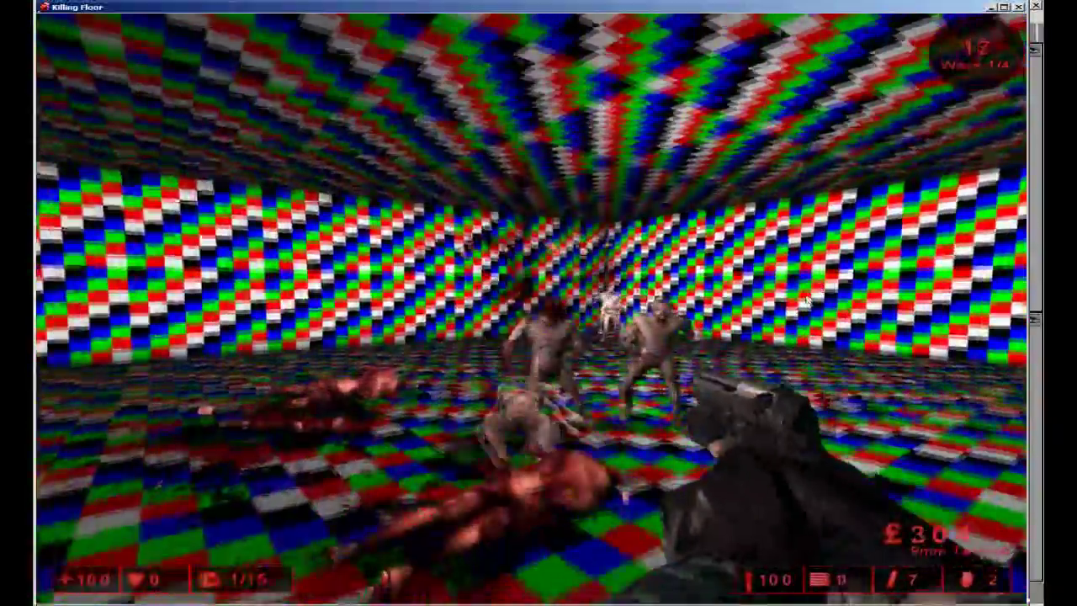
pyautogui.click(807, 296)
pyautogui.click(807, 296)
pyautogui.click(807, 296)
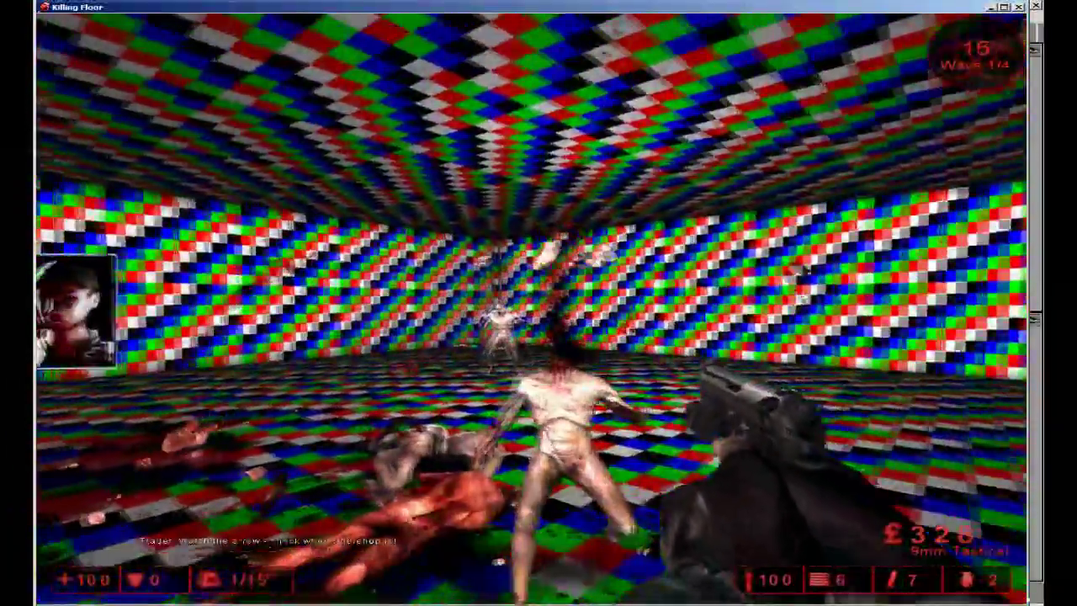
pyautogui.click(532, 309)
pyautogui.click(532, 308)
pyautogui.click(720, 300)
pyautogui.click(721, 301)
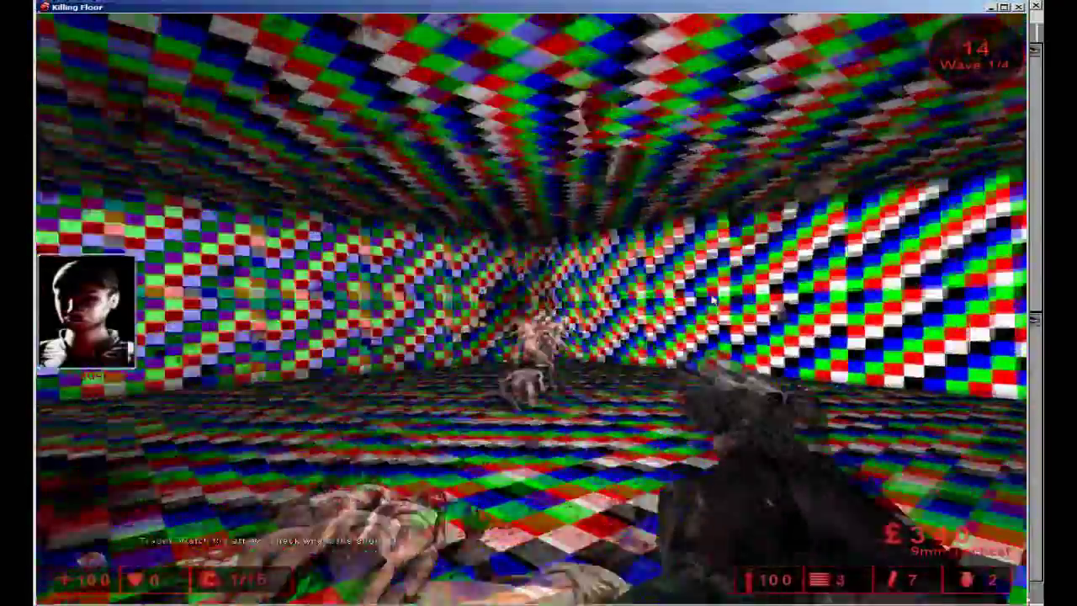
pyautogui.click(714, 303)
pyautogui.click(714, 302)
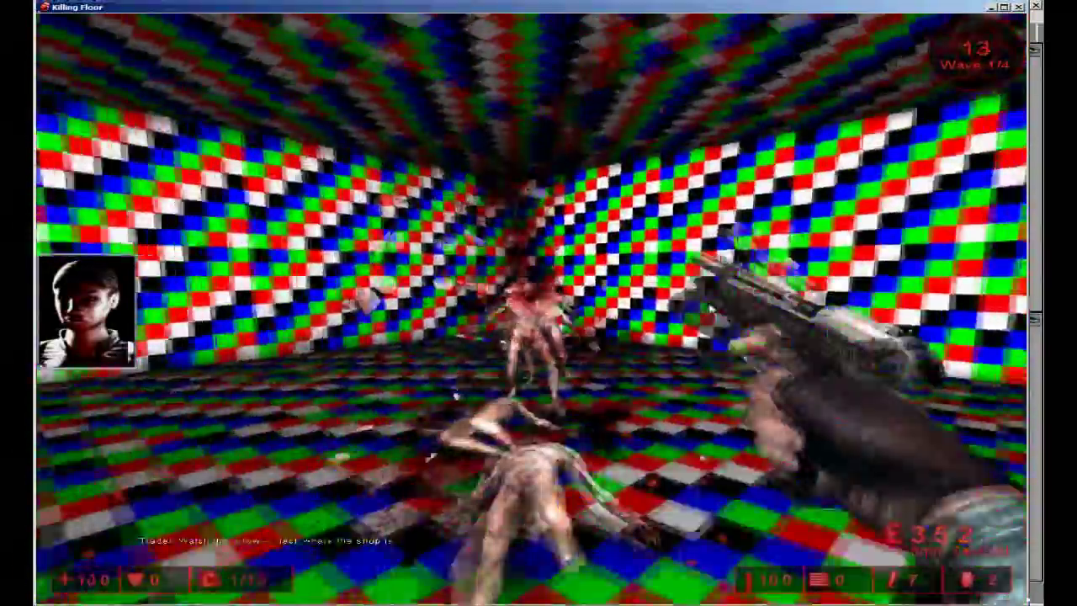
# Step: Fire a fresh 9mm magazine at the next specimens following the path across the room
pyautogui.click(706, 308)
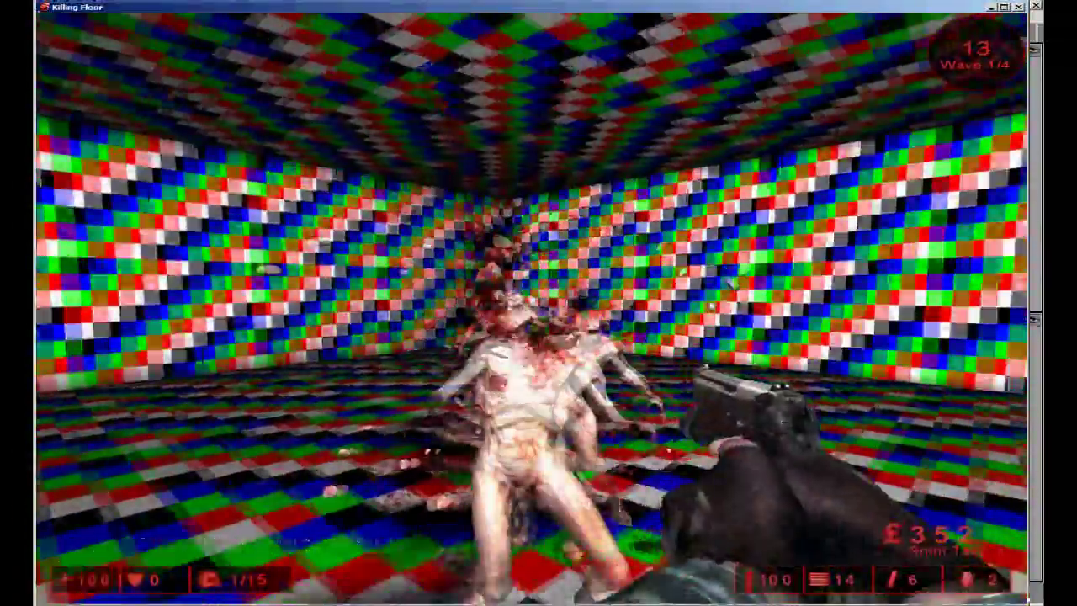
pyautogui.click(707, 309)
pyautogui.click(706, 310)
pyautogui.click(705, 311)
pyautogui.click(705, 313)
pyautogui.click(704, 313)
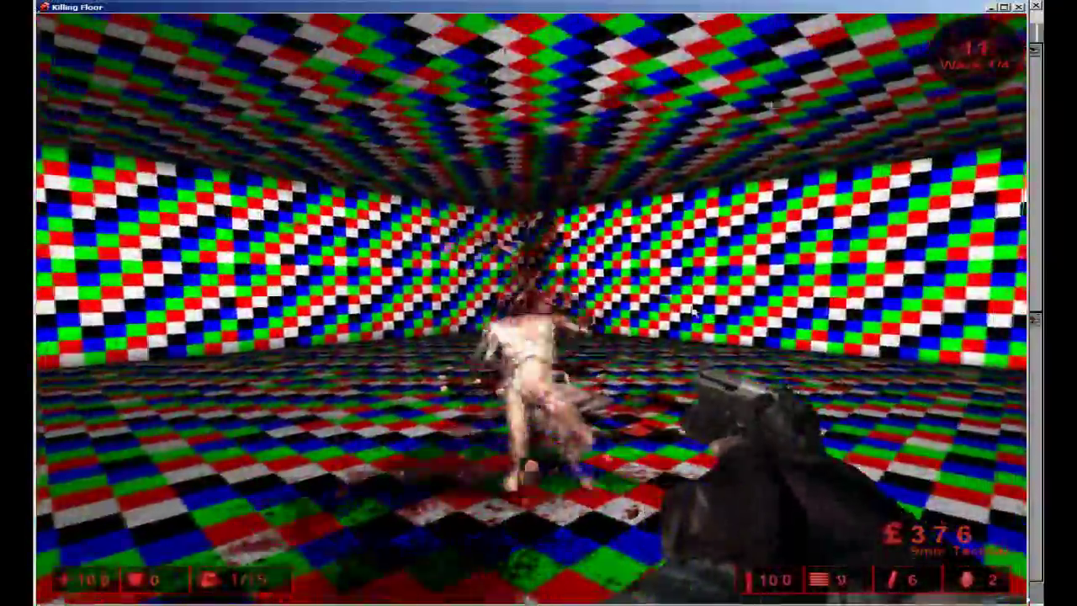
pyautogui.click(706, 313)
pyautogui.click(708, 311)
pyautogui.click(715, 309)
pyautogui.click(719, 309)
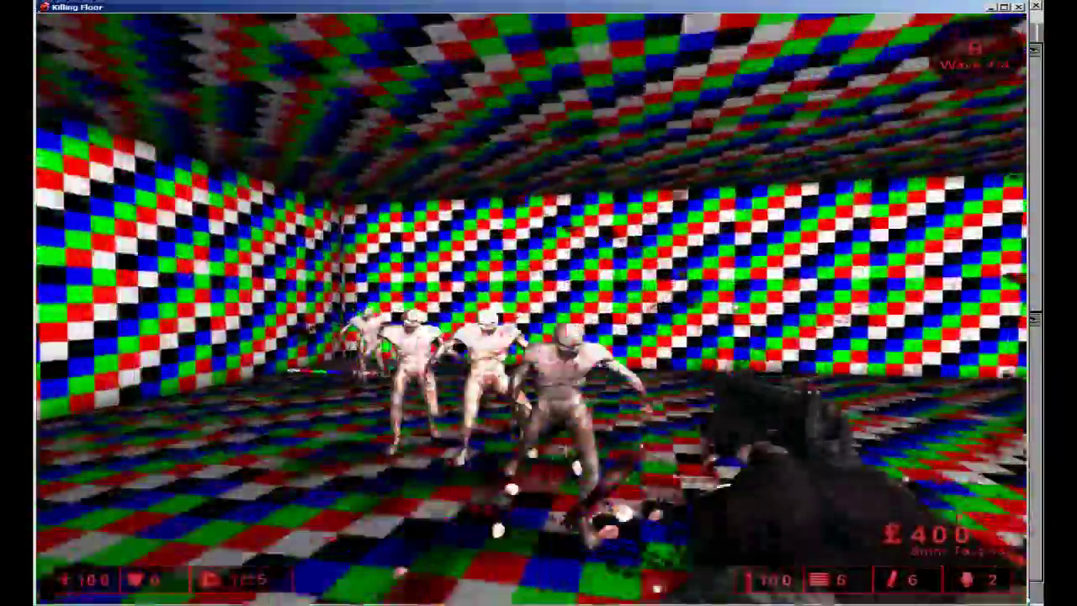
pyautogui.click(749, 310)
pyautogui.click(778, 312)
pyautogui.click(803, 312)
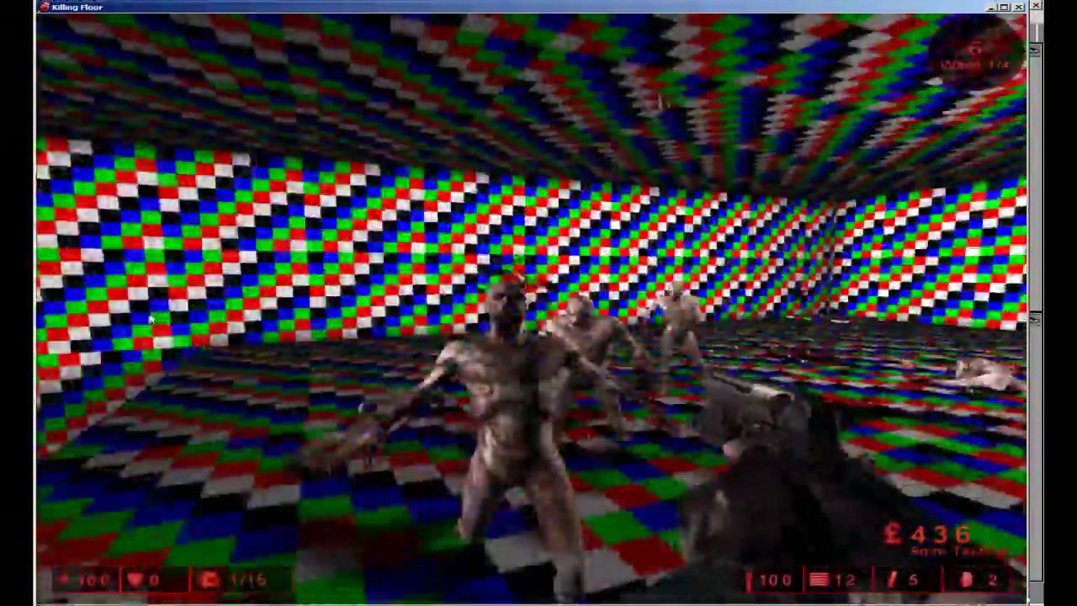
# Step: Shoot the remaining specimens closing in along the checkered wall
pyautogui.click(152, 319)
pyautogui.click(155, 318)
pyautogui.click(160, 317)
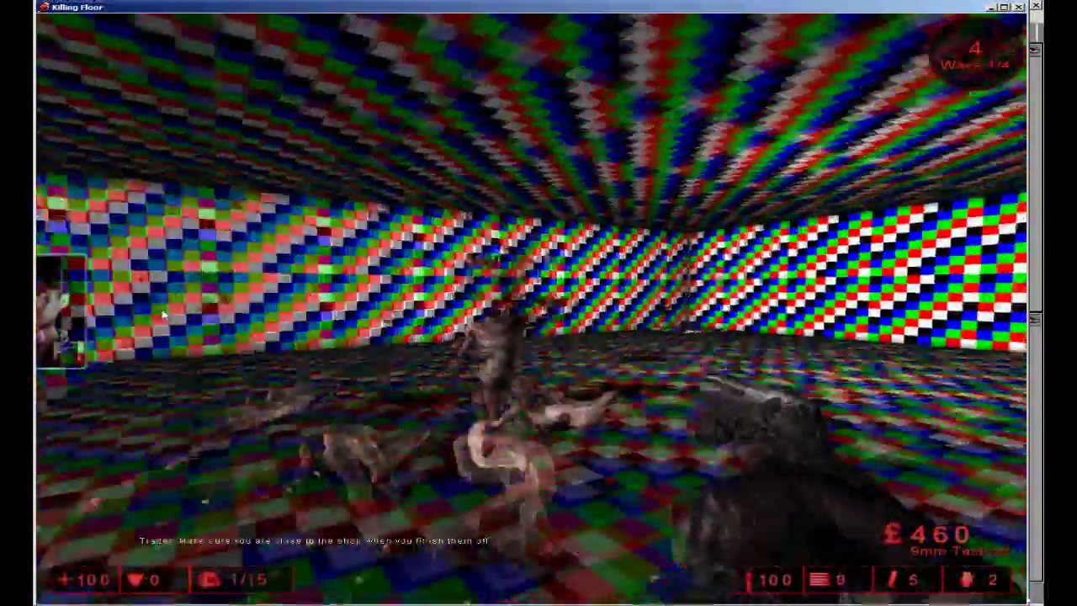